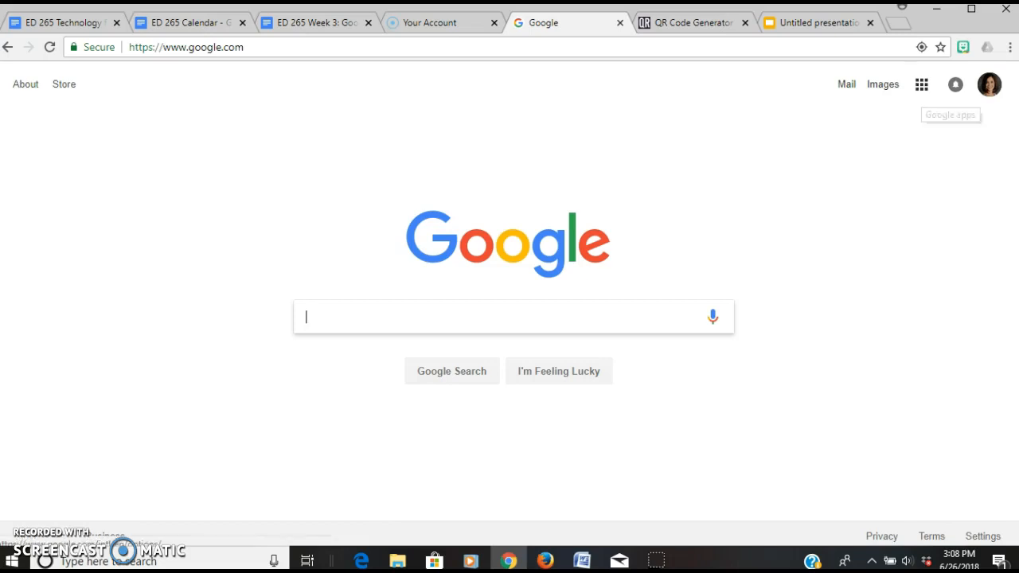
# Step: Go to Google Forms and open the recent form "Test Form" for editing
pyautogui.click(920, 84)
pyautogui.scroll(-4, 879, 358)
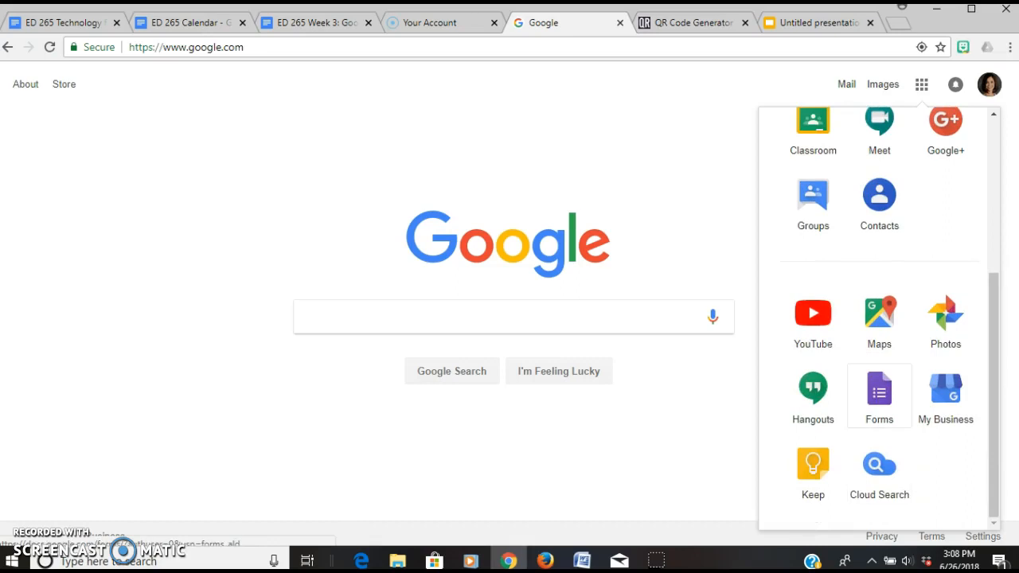
pyautogui.click(879, 394)
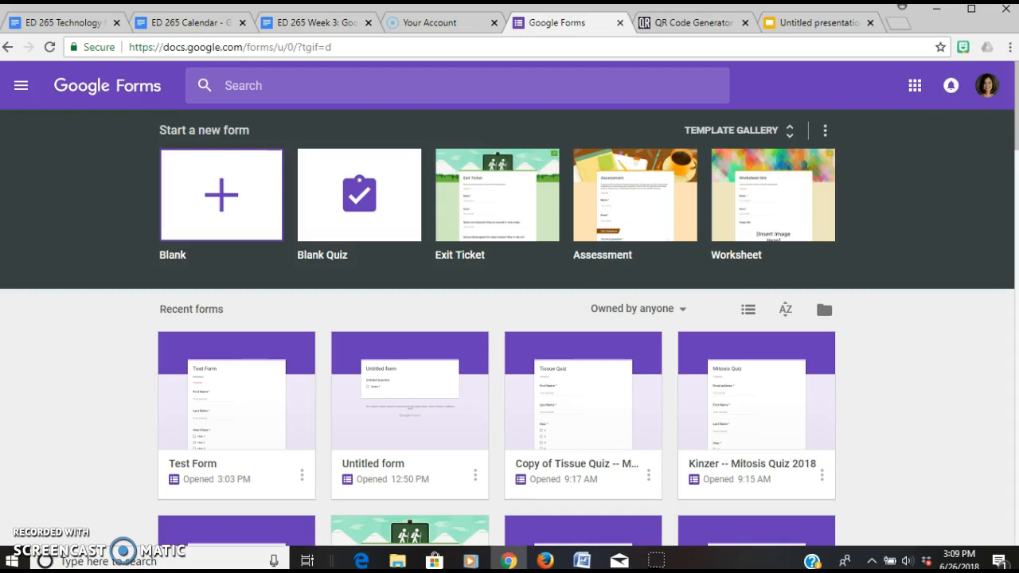
pyautogui.click(237, 406)
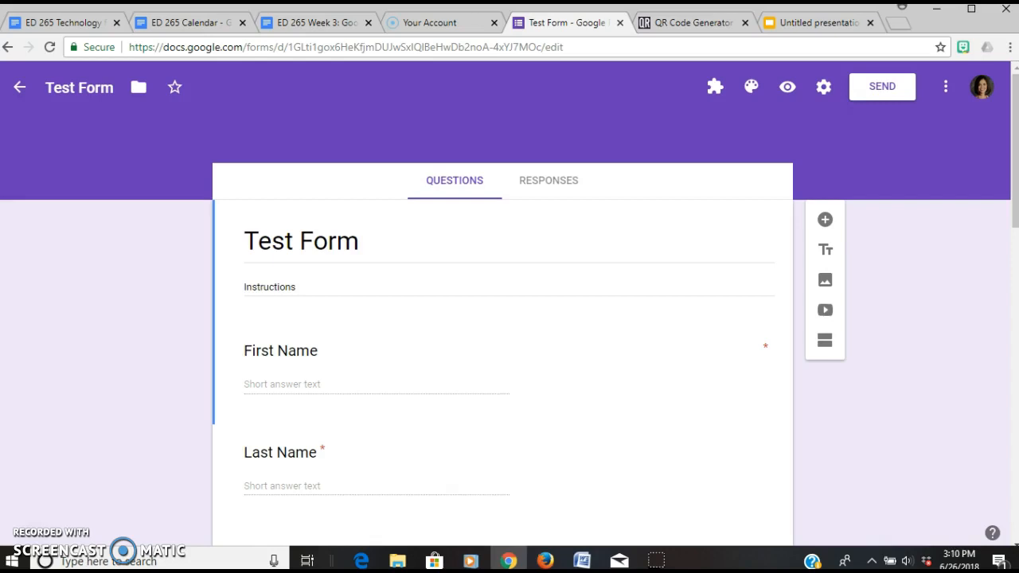
# Step: Examine the form's instructions and the First Name question's available answer types, keeping Short answer
pyautogui.click(270, 288)
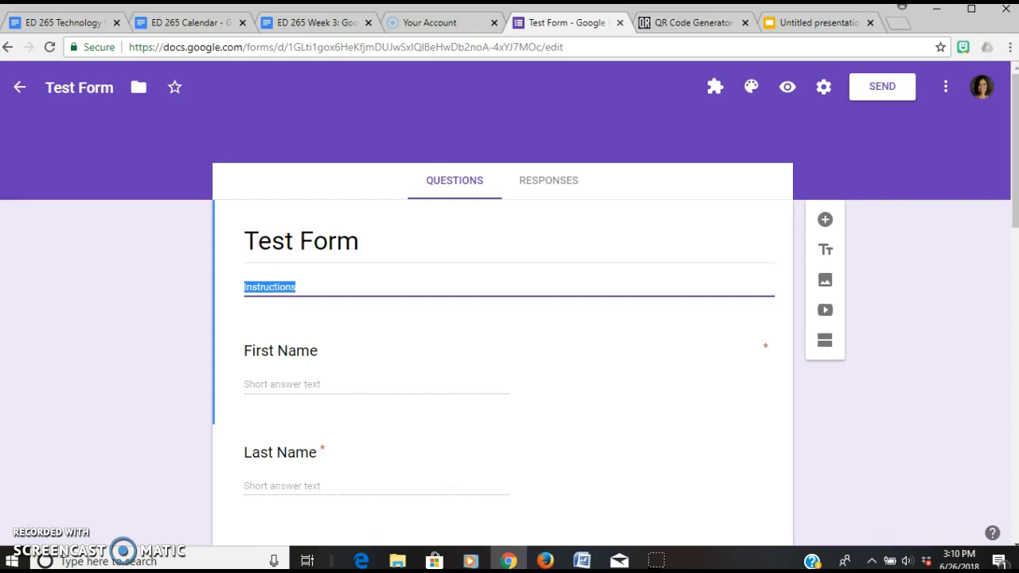
pyautogui.scroll(-1, 510, 334)
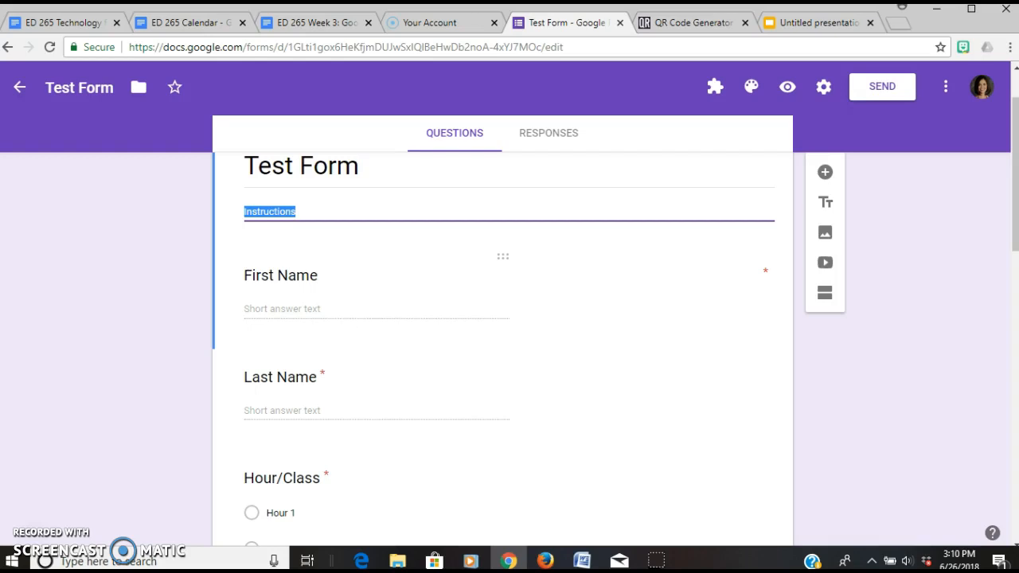
pyautogui.click(280, 275)
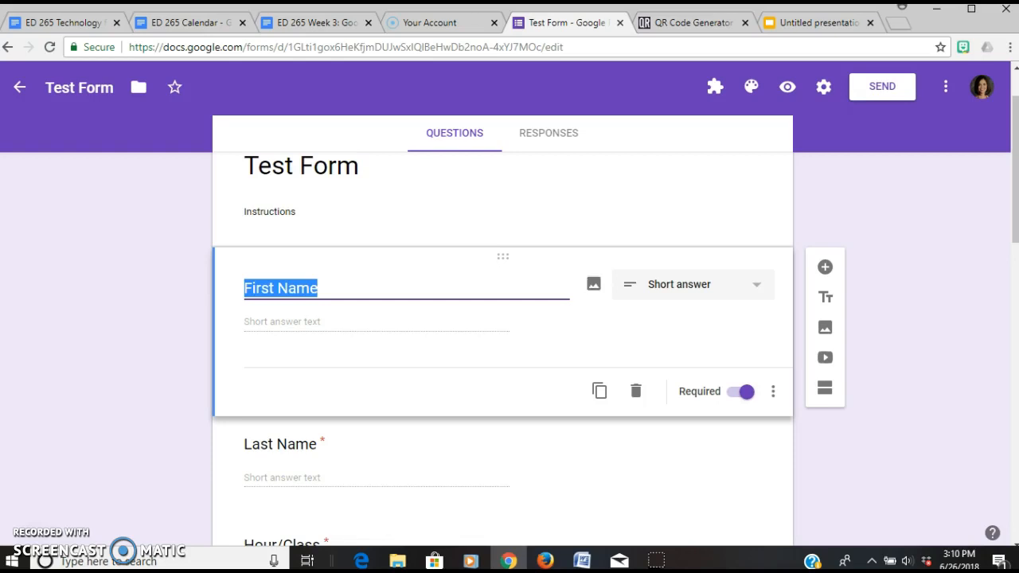
pyautogui.click(693, 284)
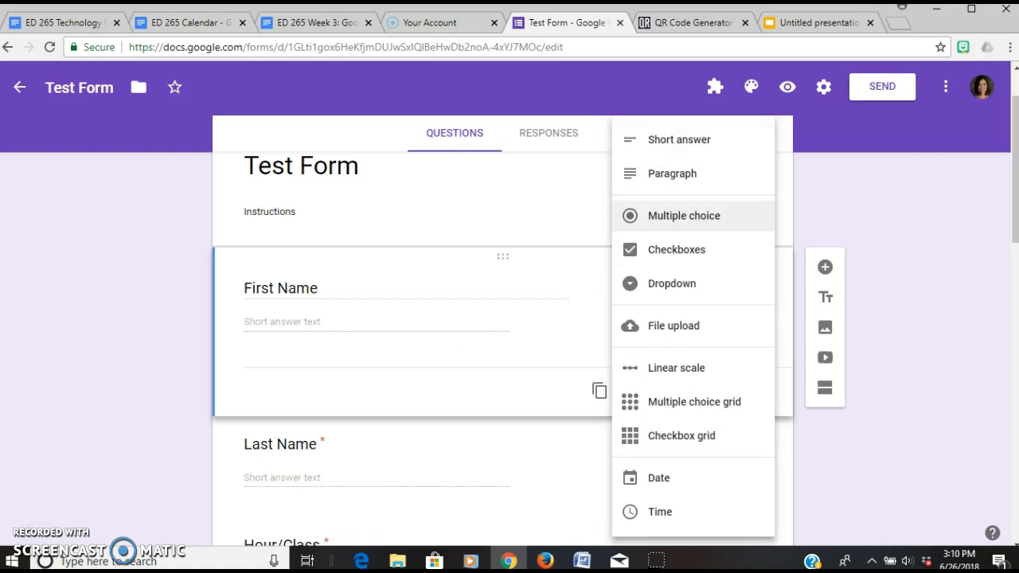
pyautogui.click(678, 139)
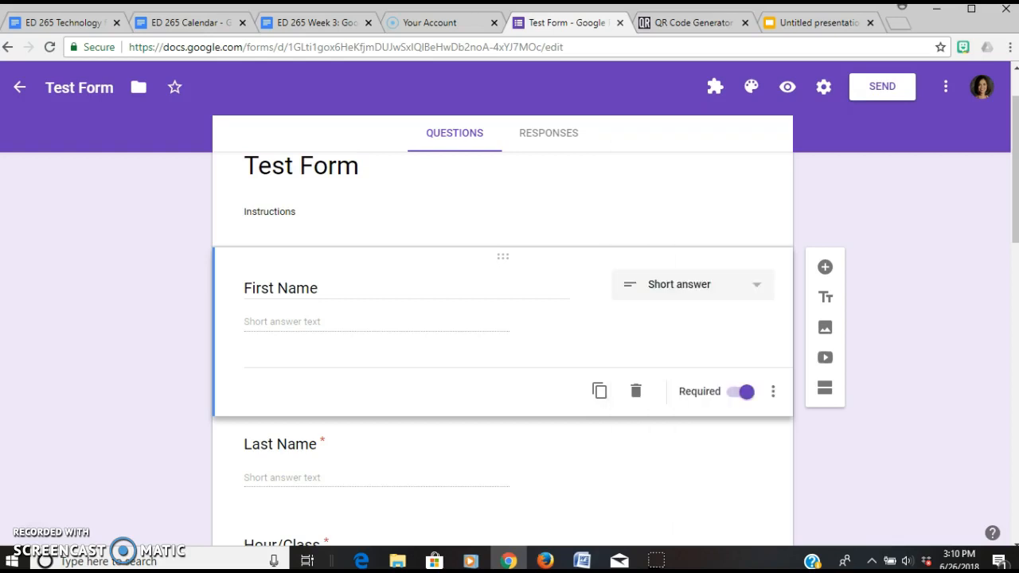
# Step: Review the Last Name question's settings and look through the Hour/Class question below it
pyautogui.scroll(-1, 597, 370)
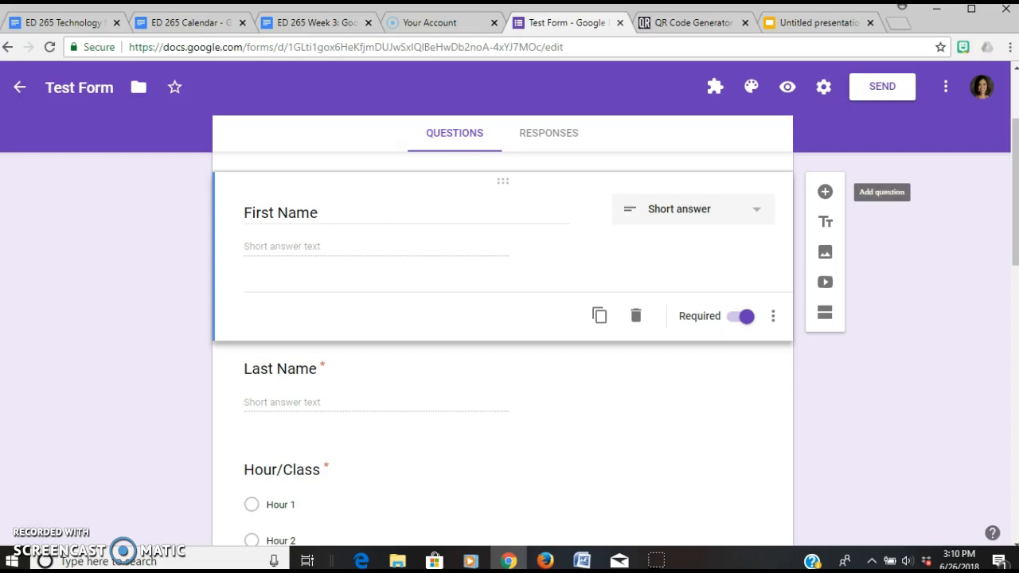
pyautogui.scroll(-2, 824, 254)
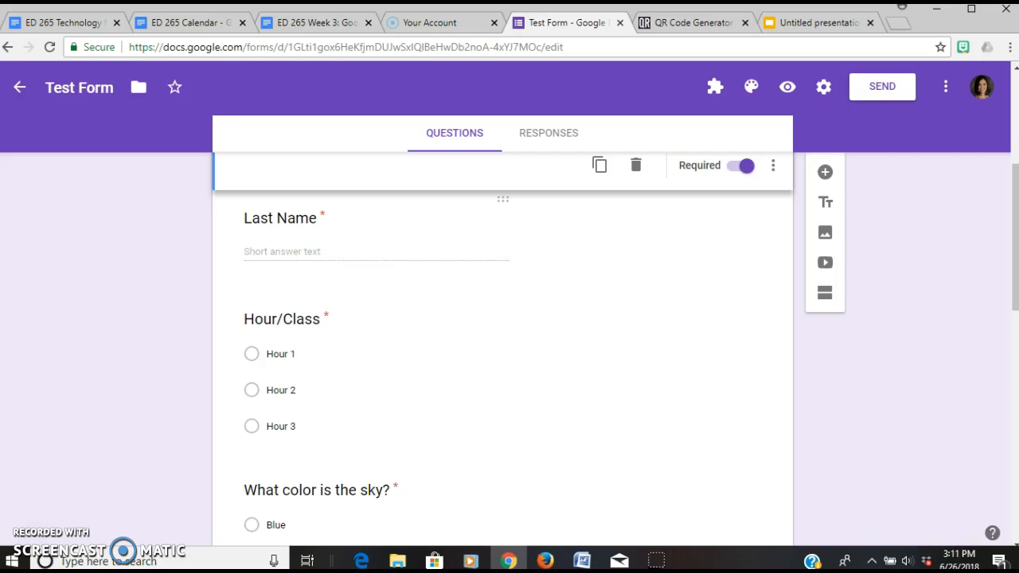
pyautogui.click(557, 239)
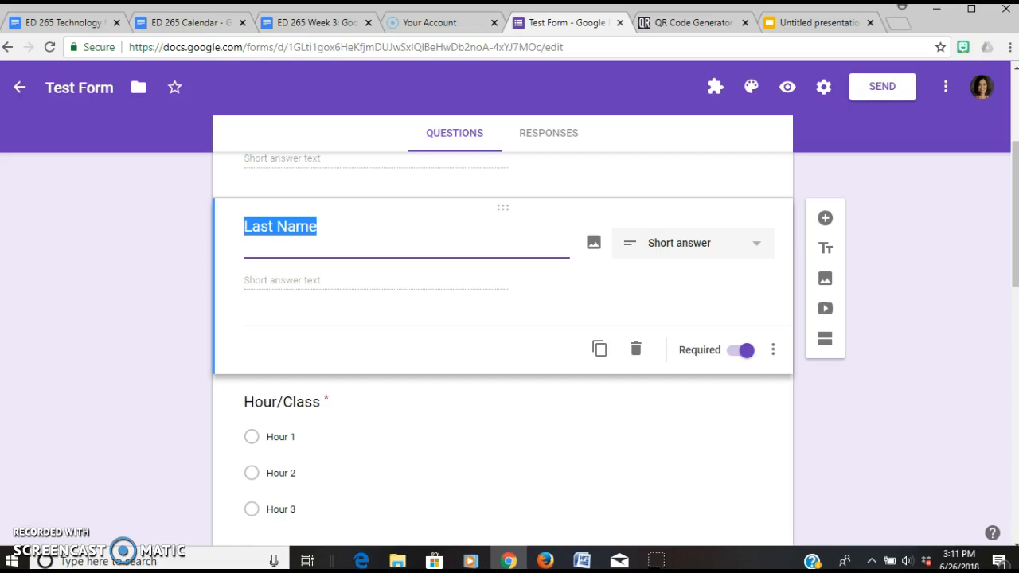
pyautogui.scroll(-2, 503, 334)
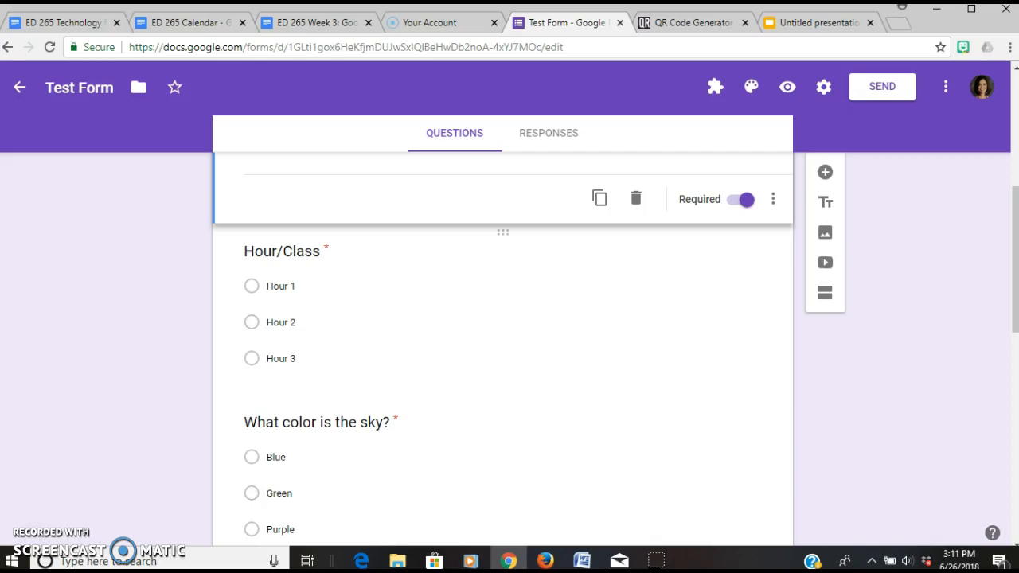
pyautogui.scroll(-1, 502, 342)
pyautogui.scroll(-1, 502, 342)
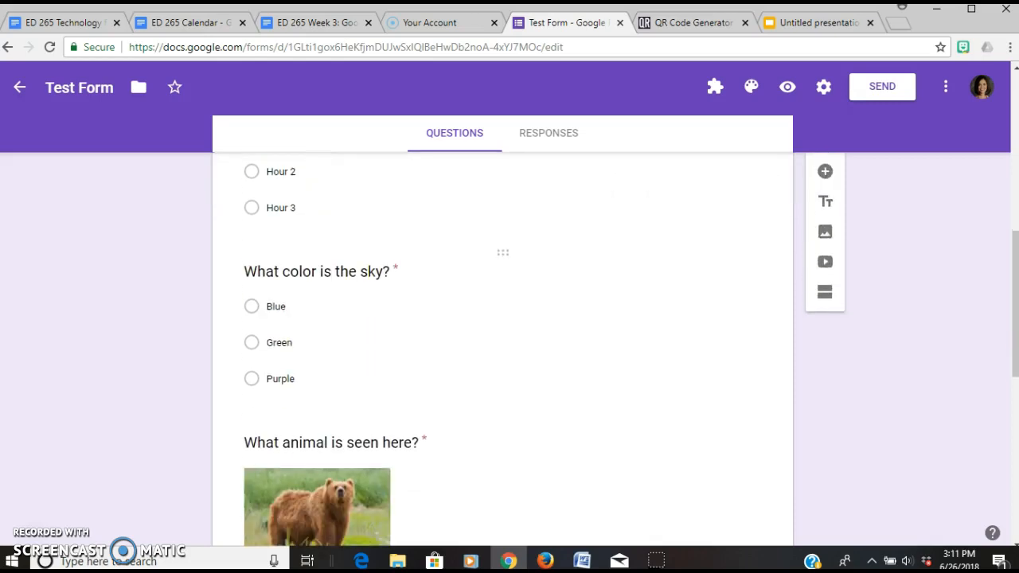
pyautogui.scroll(-1, 502, 342)
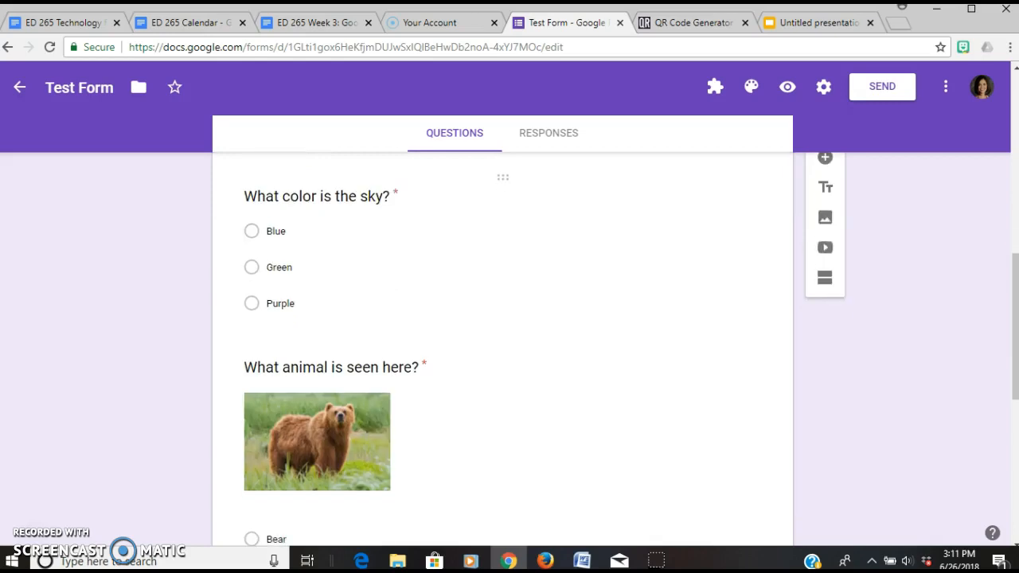
# Step: Examine the "What color is the sky?" question's type and answer choices, including where another option can be added
pyautogui.click(350, 208)
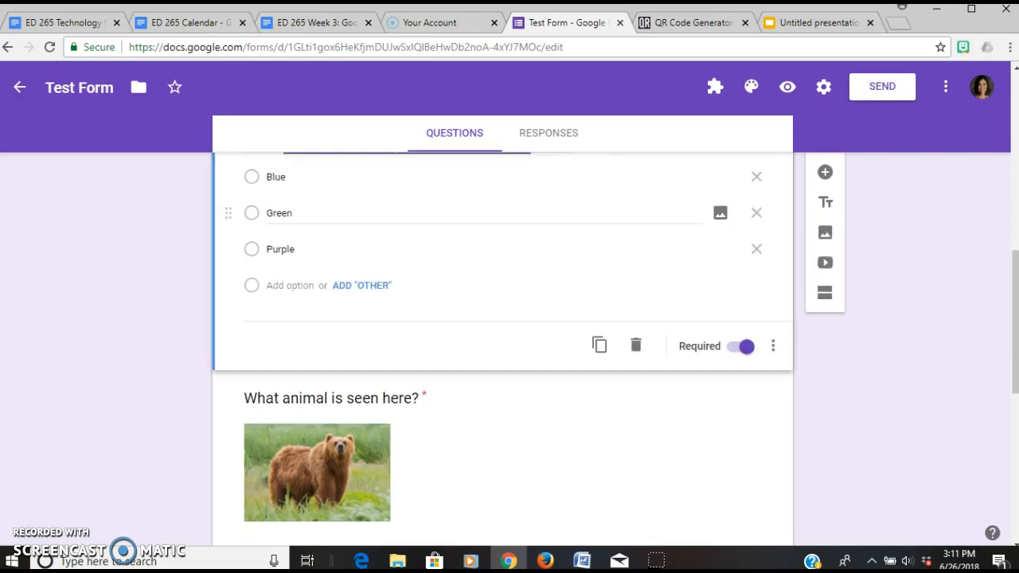
pyautogui.scroll(2, 350, 258)
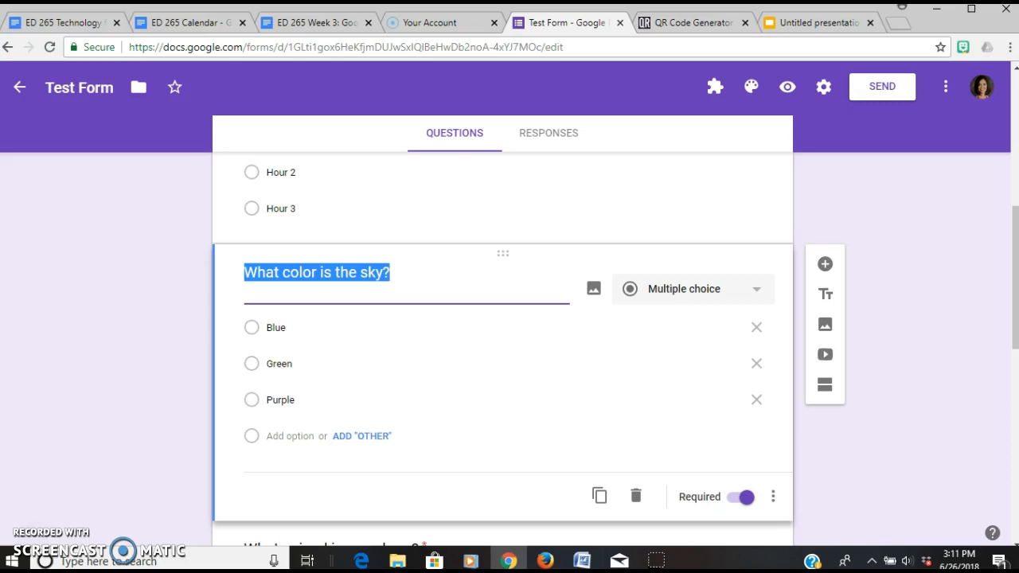
pyautogui.scroll(-1, 720, 342)
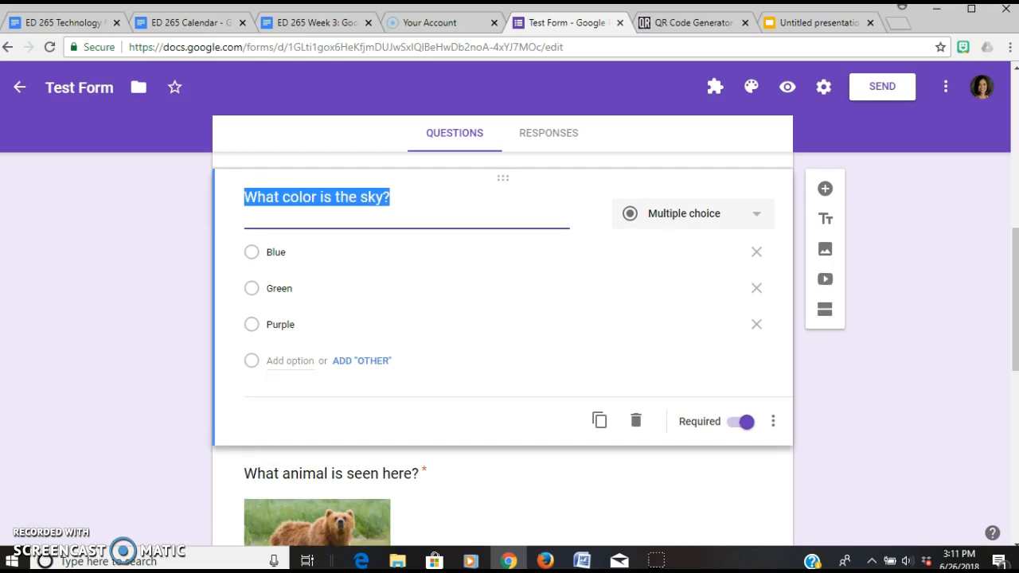
pyautogui.click(290, 361)
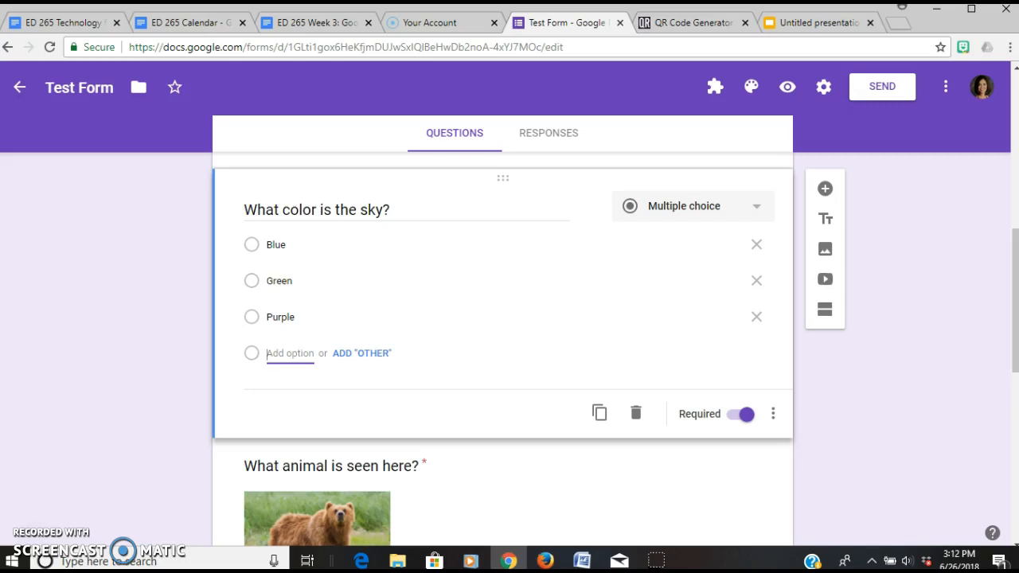
# Step: Examine the image sources, including image search, for the "What animal is seen here?" question without inserting a picture
pyautogui.scroll(-3, 509, 342)
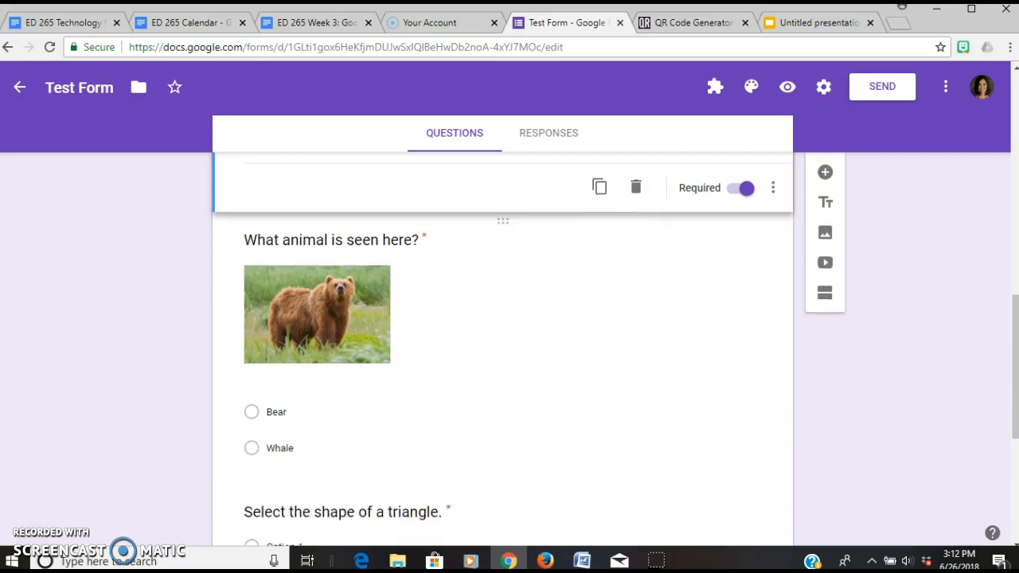
pyautogui.click(509, 319)
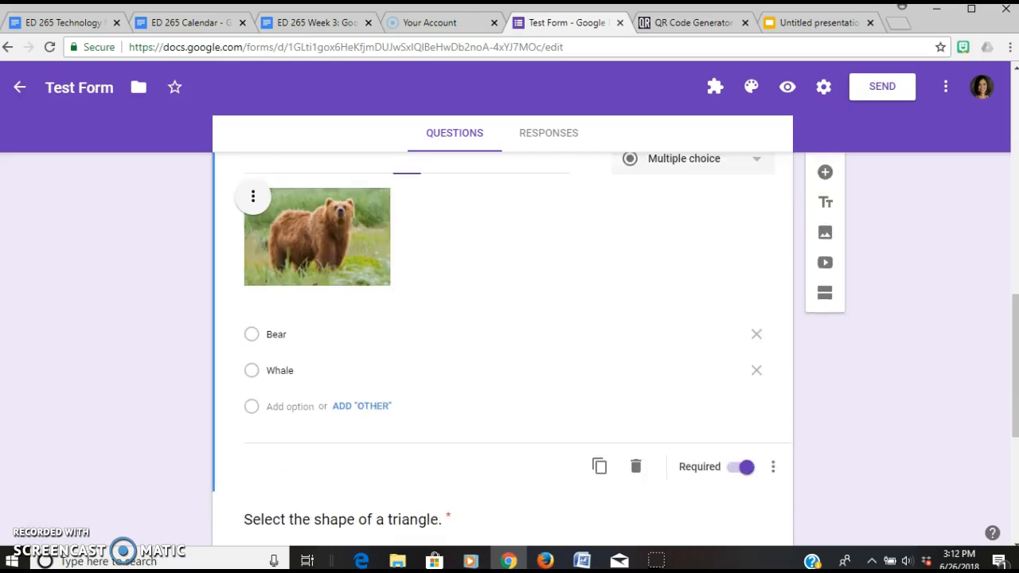
pyautogui.scroll(2, 509, 319)
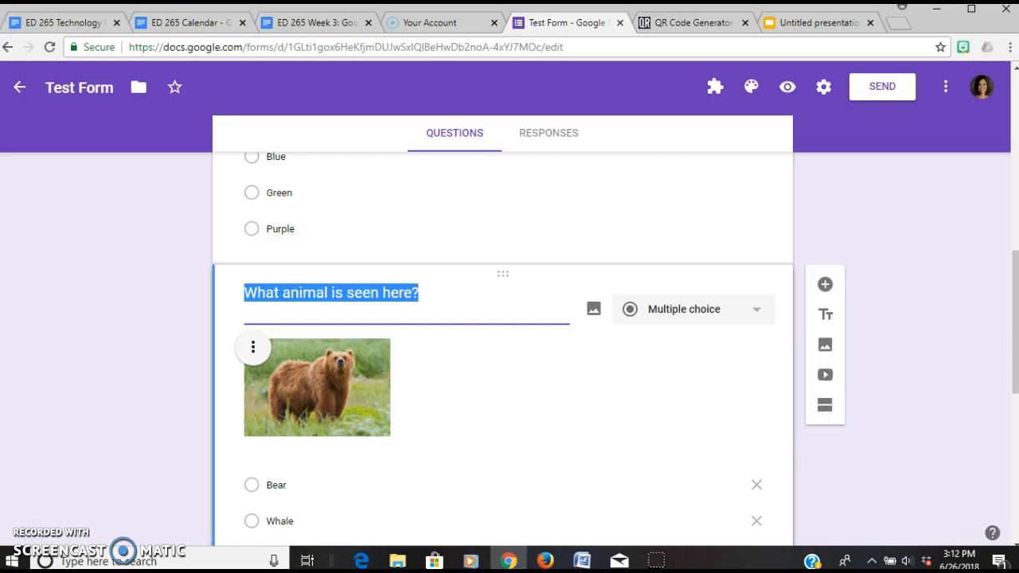
pyautogui.click(594, 309)
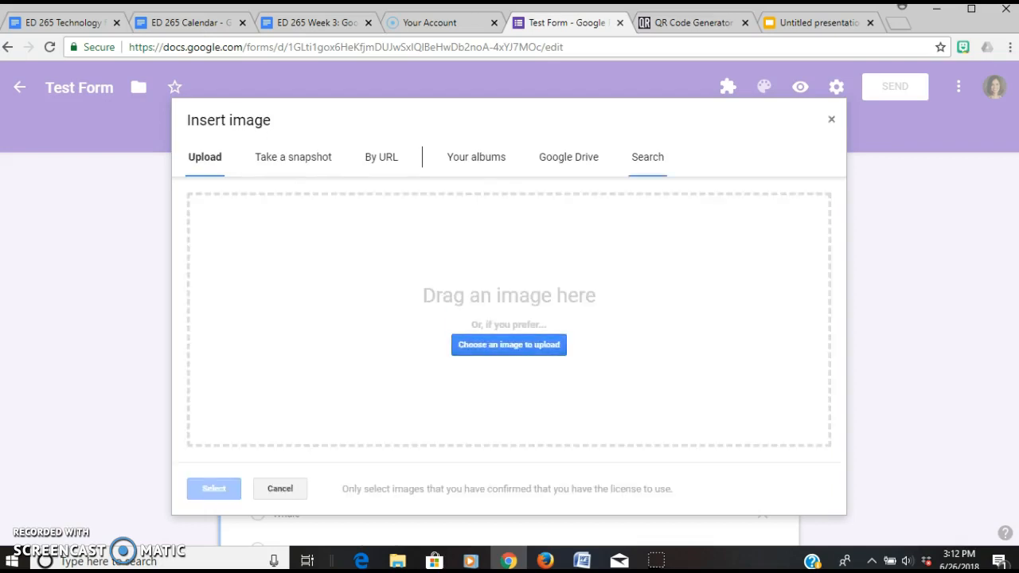
pyautogui.click(647, 157)
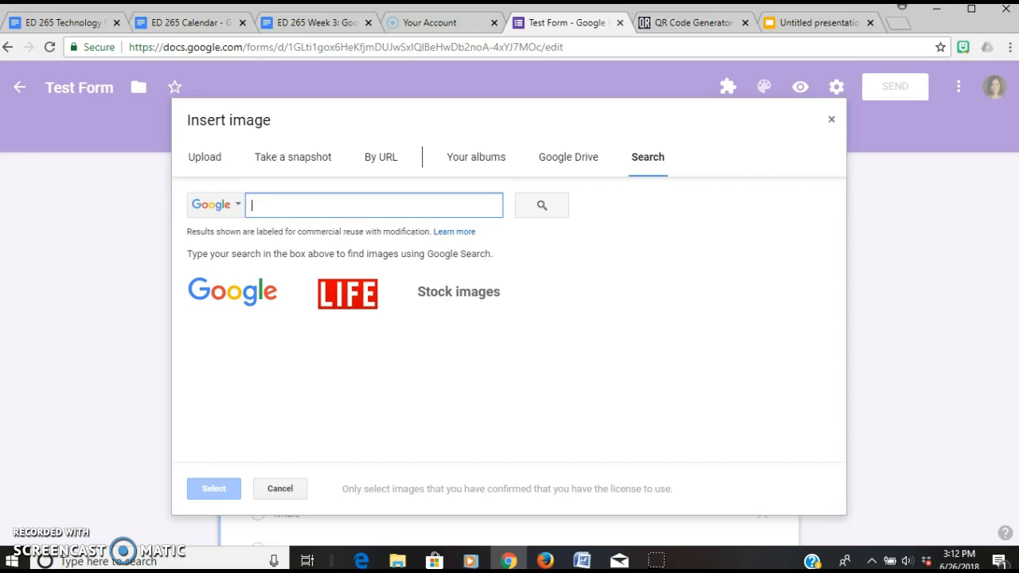
pyautogui.click(831, 120)
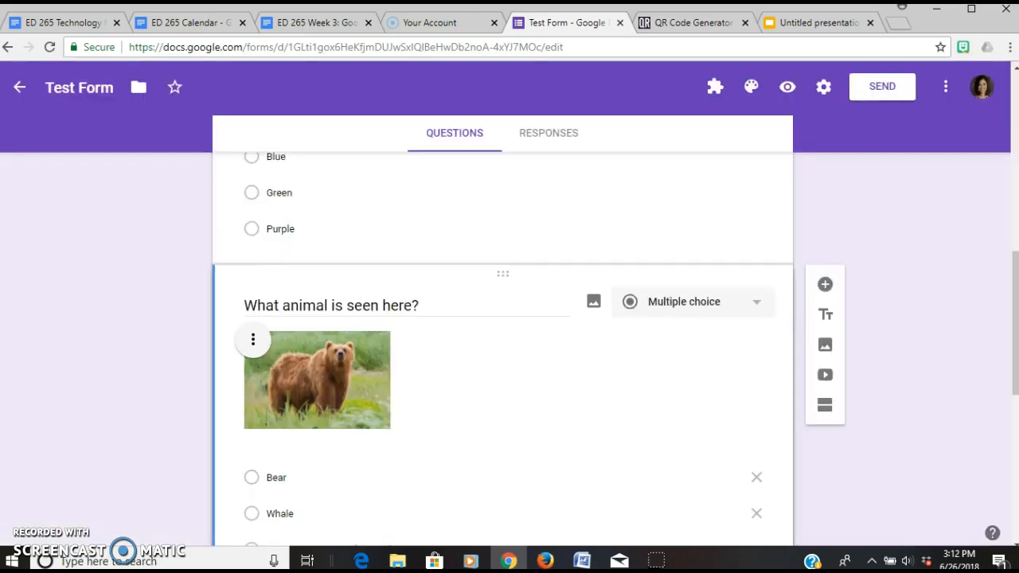
# Step: Remove the triangle image from Option 1 and the square image from Option 2 of "Select the shape of a triangle."
pyautogui.scroll(-1, 502, 358)
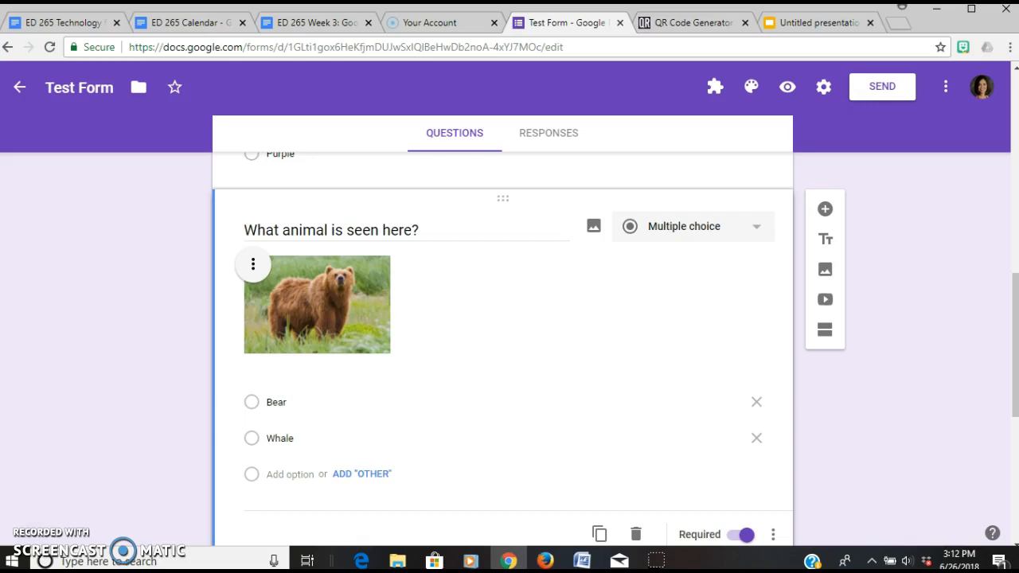
pyautogui.scroll(-1, 503, 359)
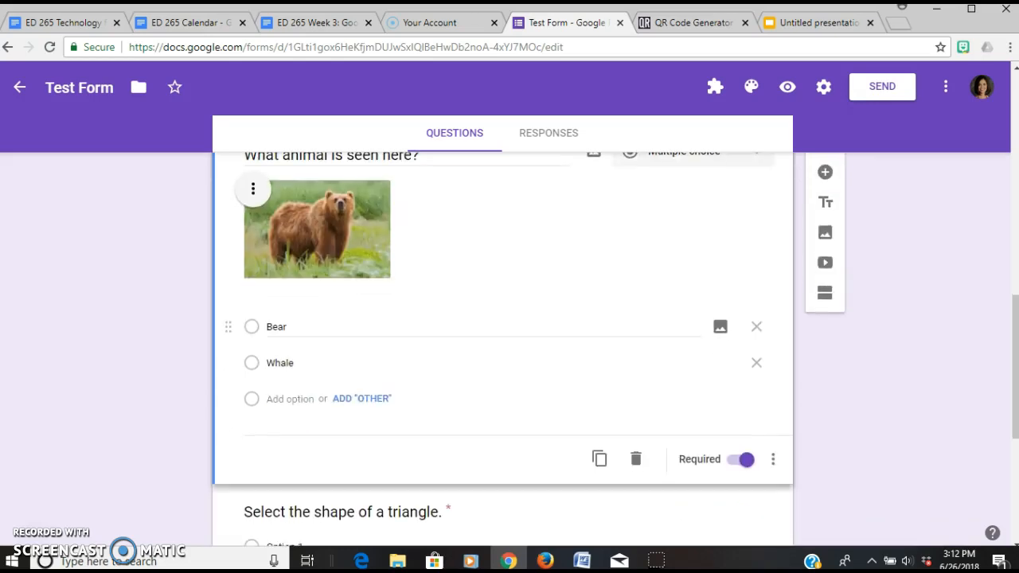
pyautogui.scroll(-3, 503, 358)
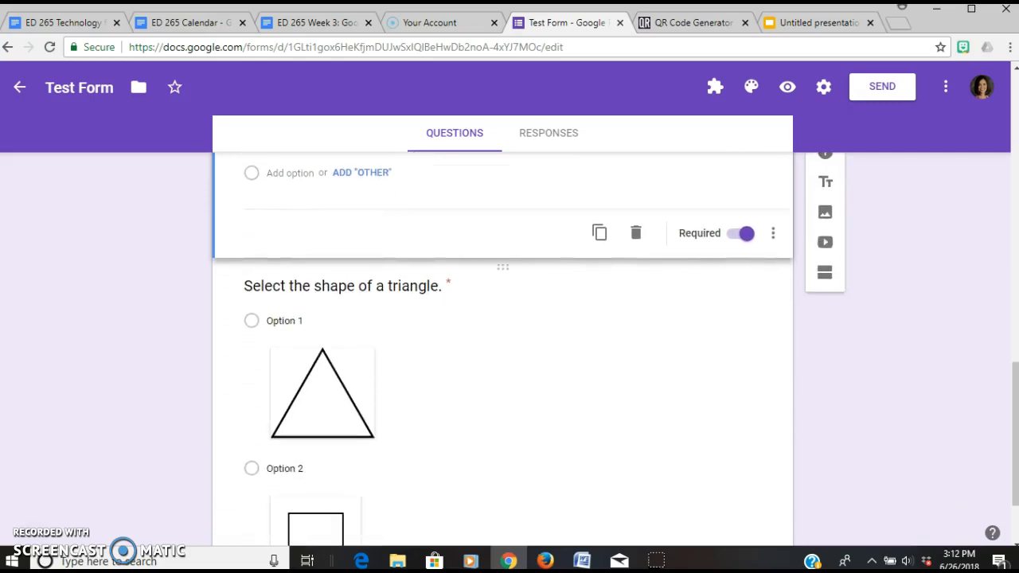
pyautogui.scroll(-1, 503, 358)
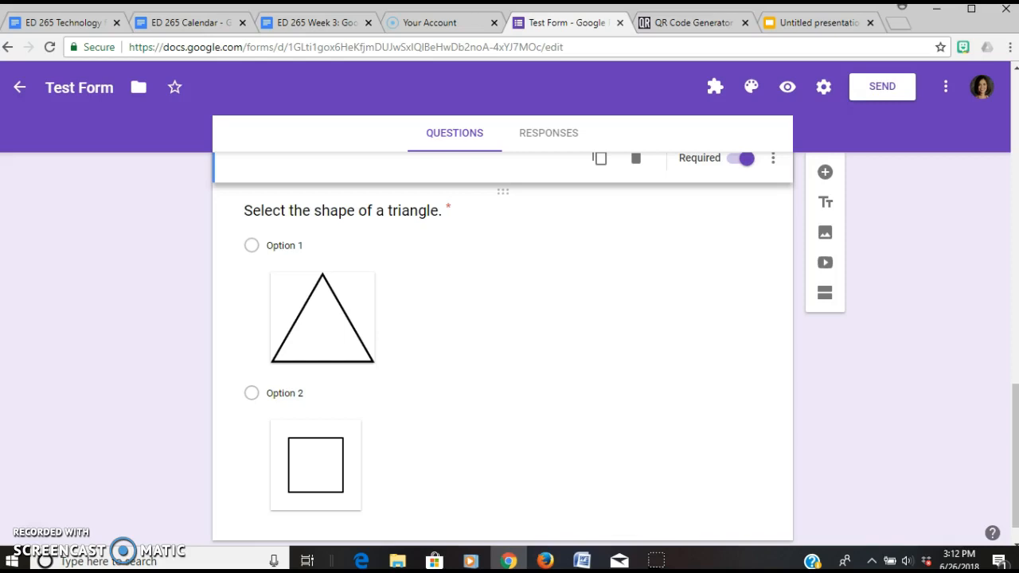
pyautogui.click(284, 246)
pyautogui.scroll(4, 503, 358)
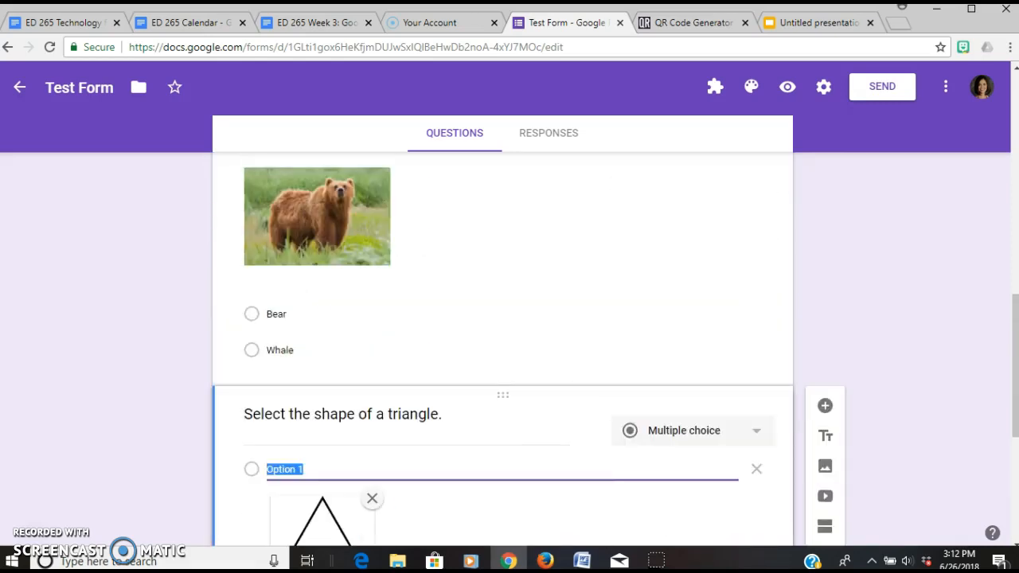
pyautogui.scroll(-1, 503, 358)
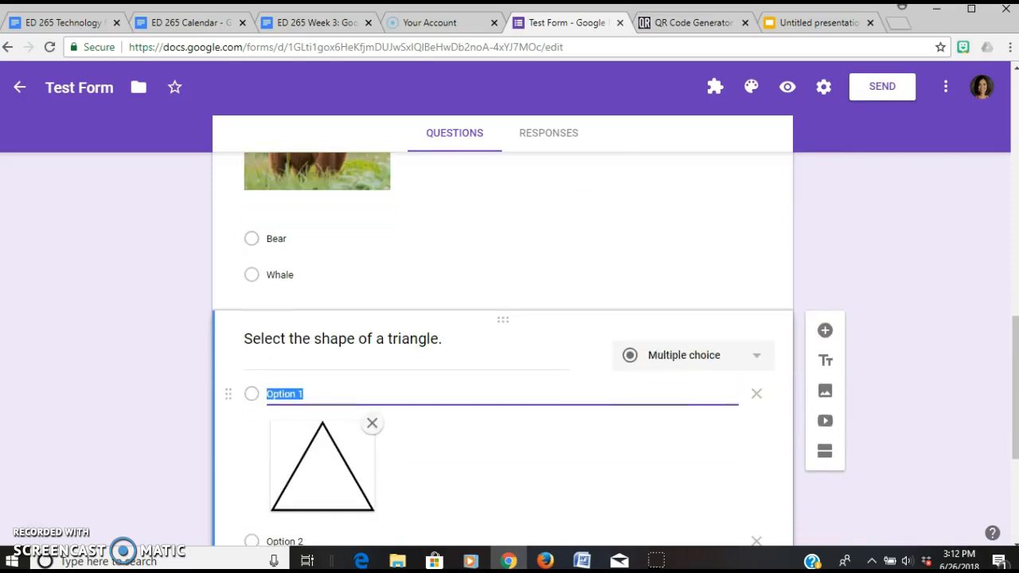
pyautogui.click(381, 394)
pyautogui.click(381, 393)
pyautogui.scroll(-1, 503, 358)
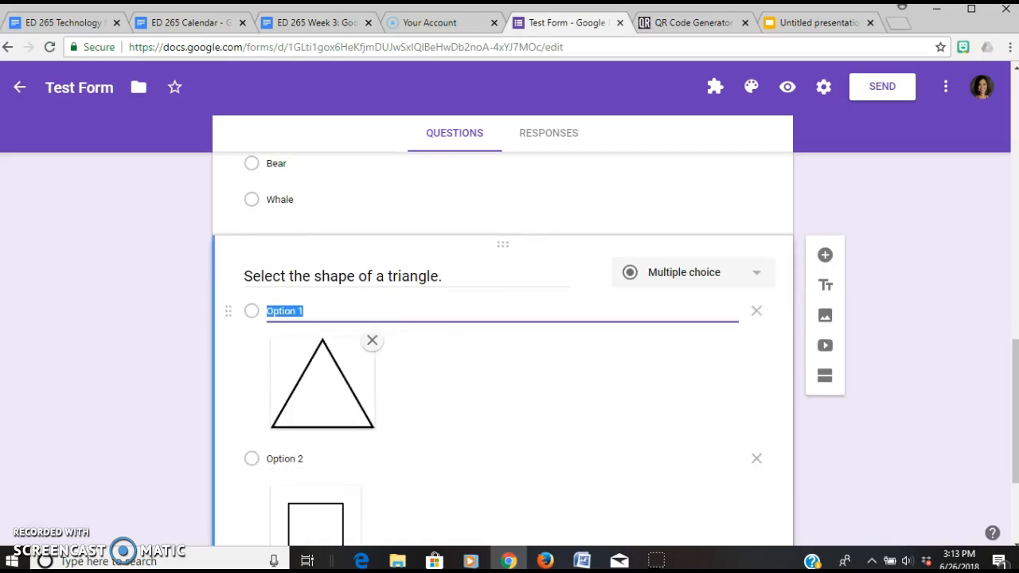
pyautogui.click(371, 341)
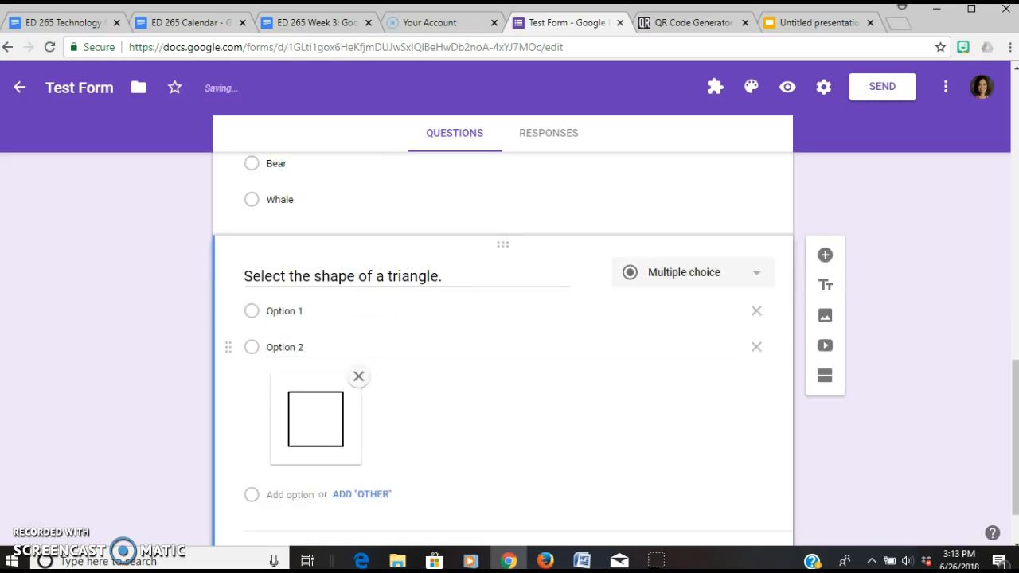
pyautogui.click(358, 376)
# Step: Search Google images for "triangle" and add the black-outlined white triangle to Option 1 of "Select the shape of a triangle."
pyautogui.click(345, 348)
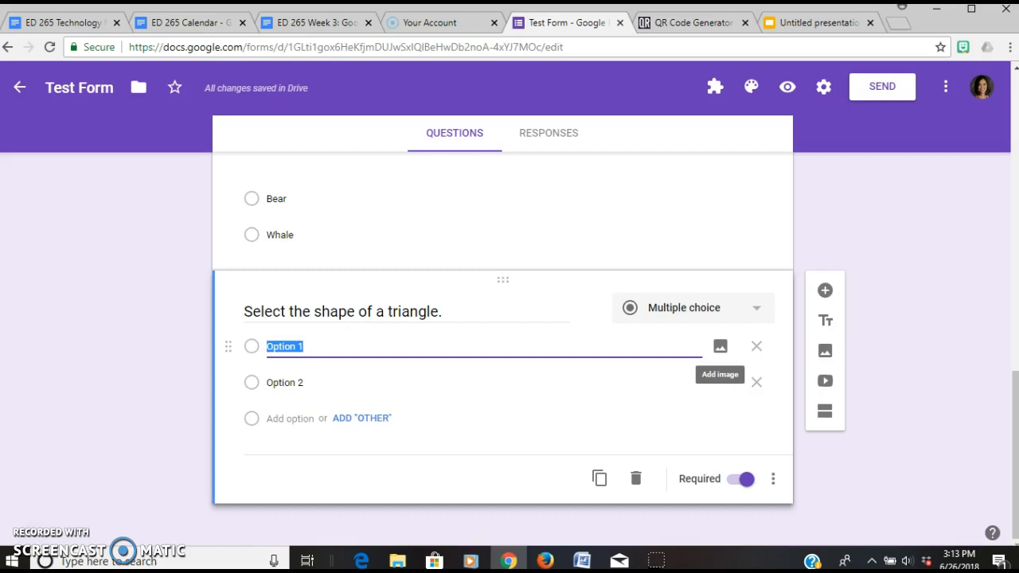
pyautogui.click(719, 346)
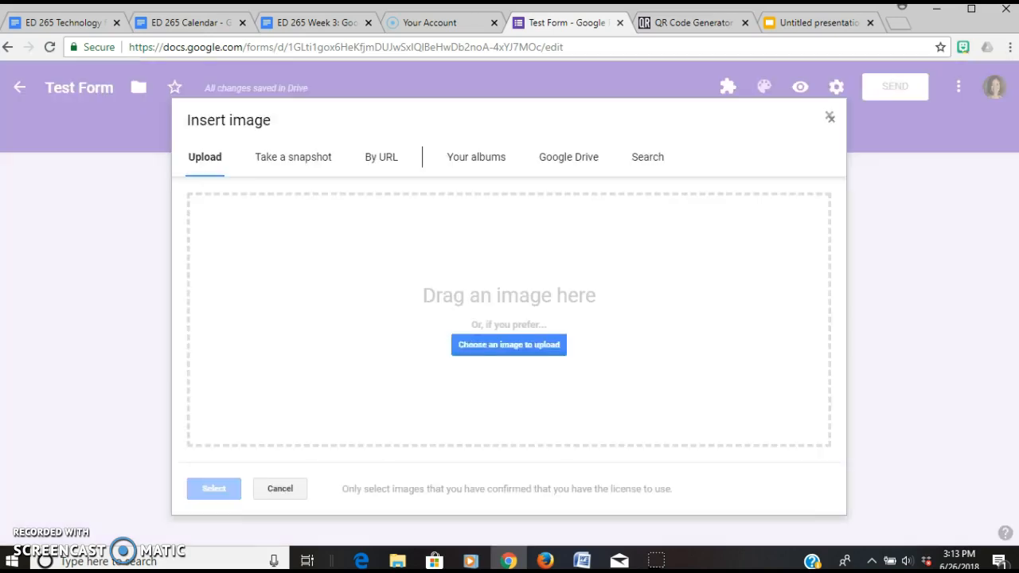
pyautogui.click(647, 157)
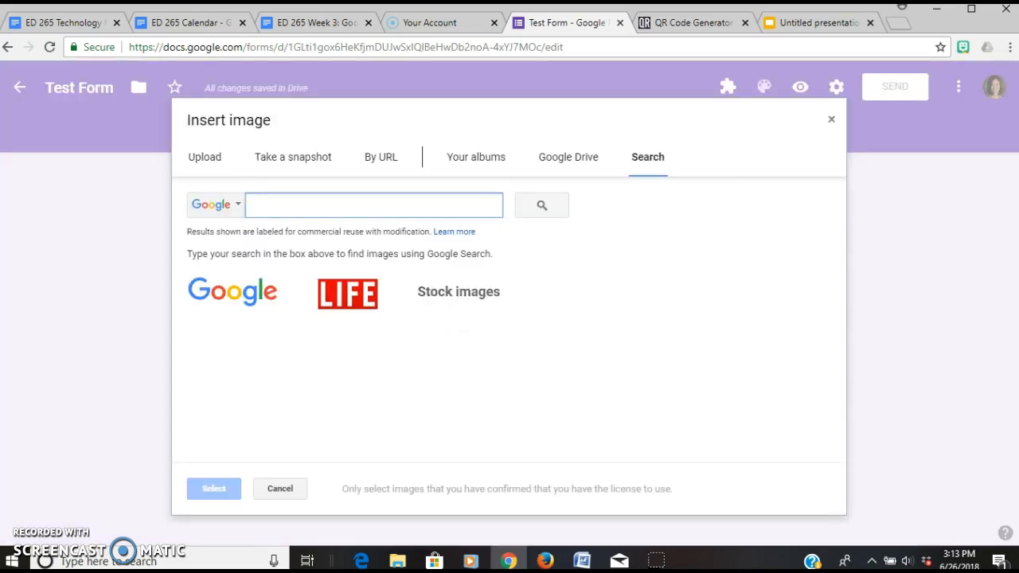
pyautogui.write('triangle')
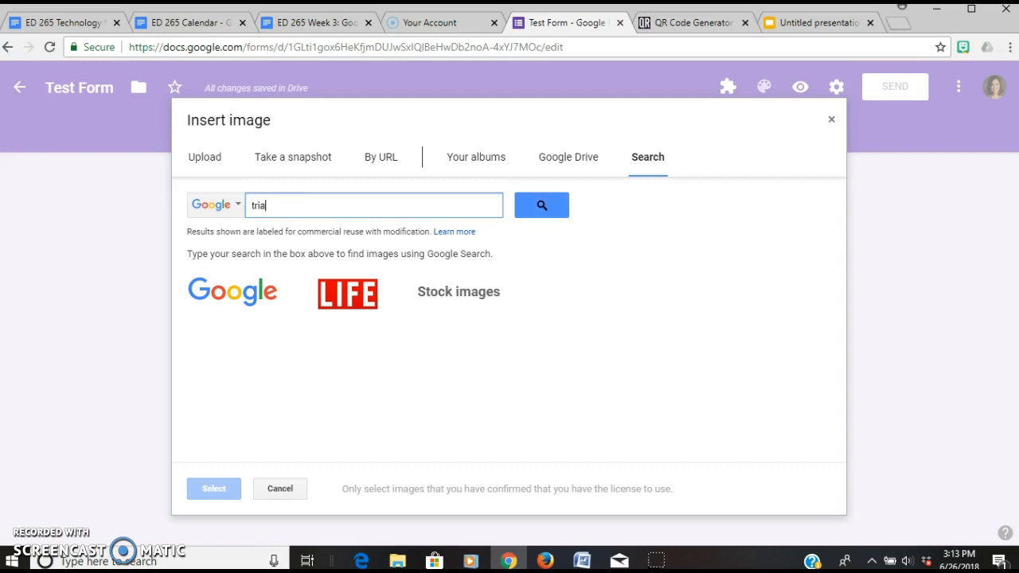
pyautogui.press('Return')
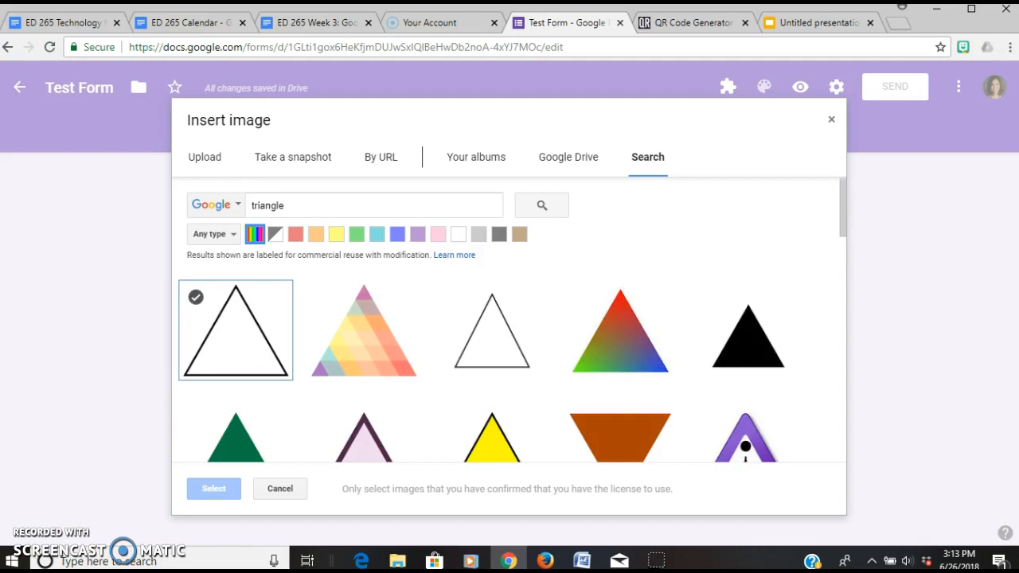
pyautogui.click(236, 331)
pyautogui.click(213, 489)
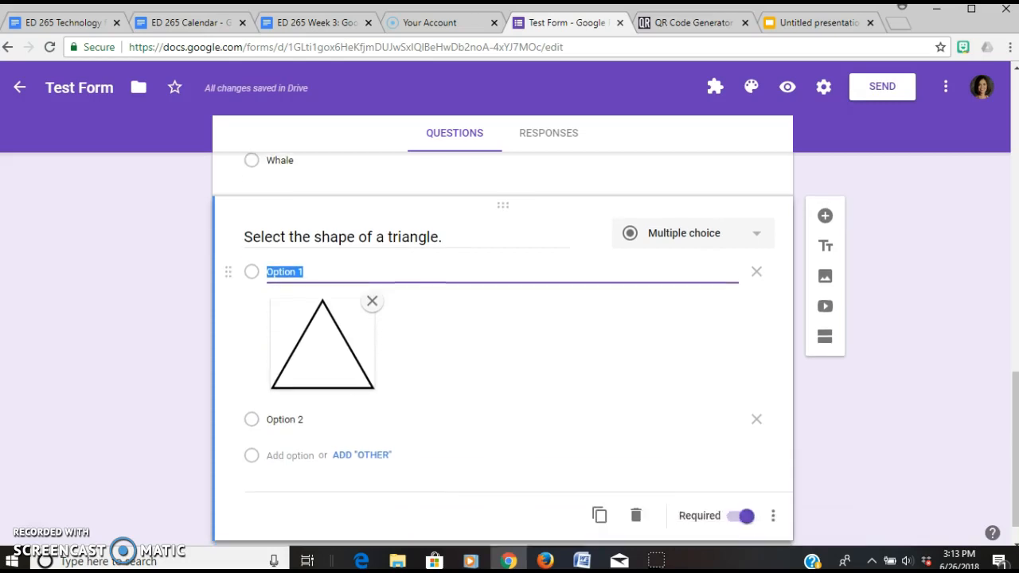
# Step: Search Google images for "square" and add the thin black-outlined white square to Option 2 of the triangle question
pyautogui.click(284, 419)
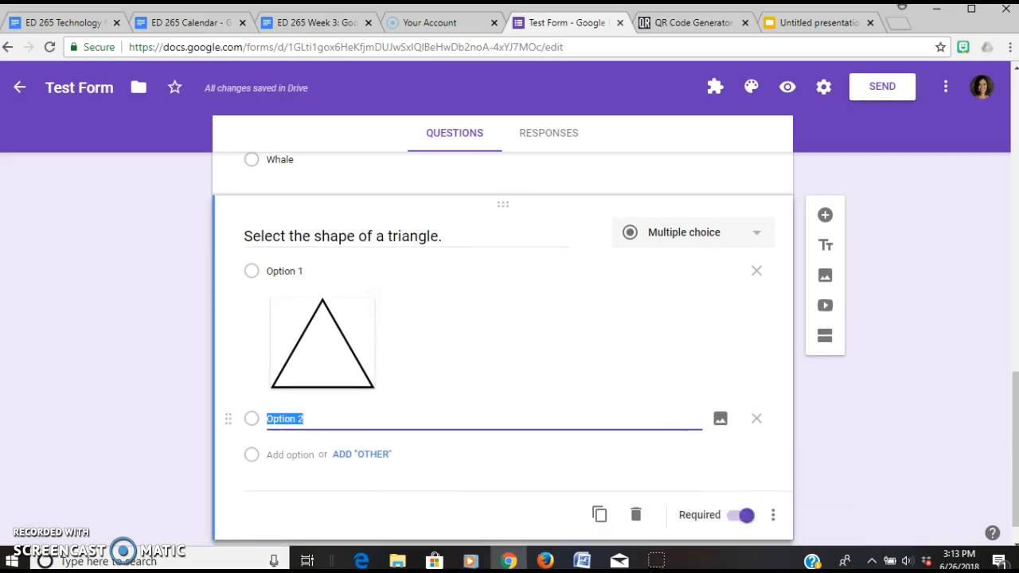
pyautogui.click(720, 418)
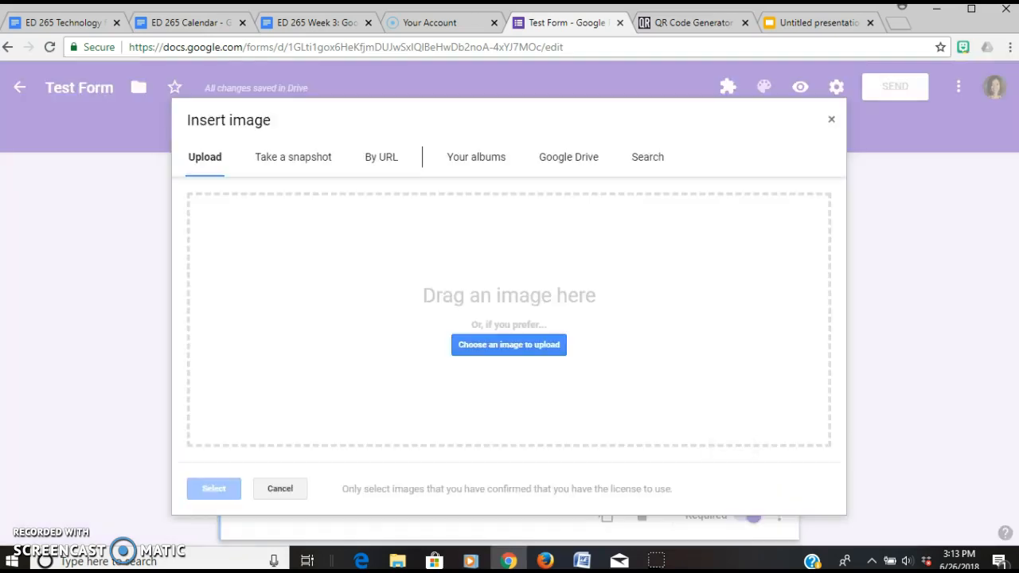
pyautogui.click(647, 158)
pyautogui.write('square')
pyautogui.click(541, 206)
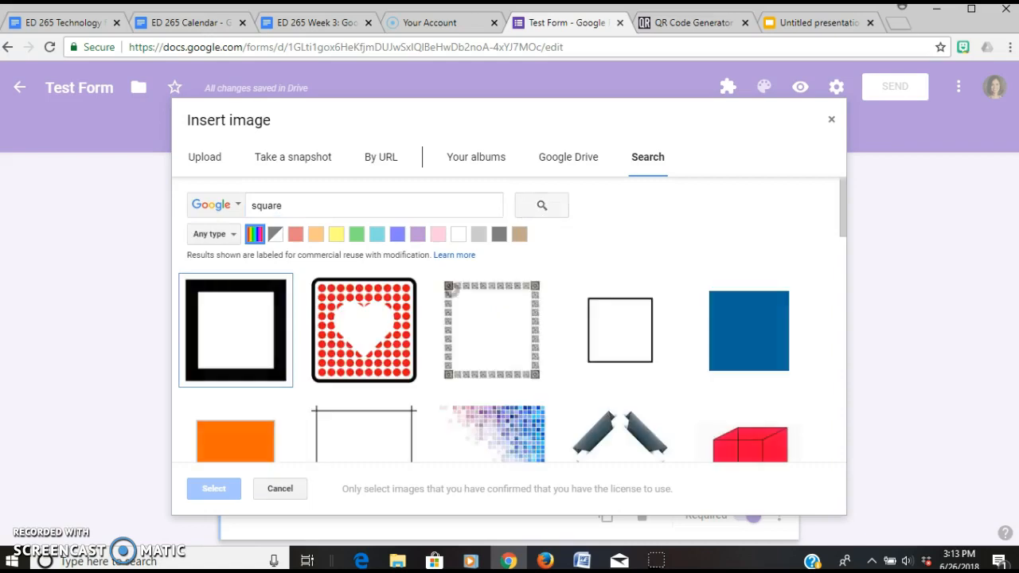
pyautogui.click(619, 331)
pyautogui.click(213, 487)
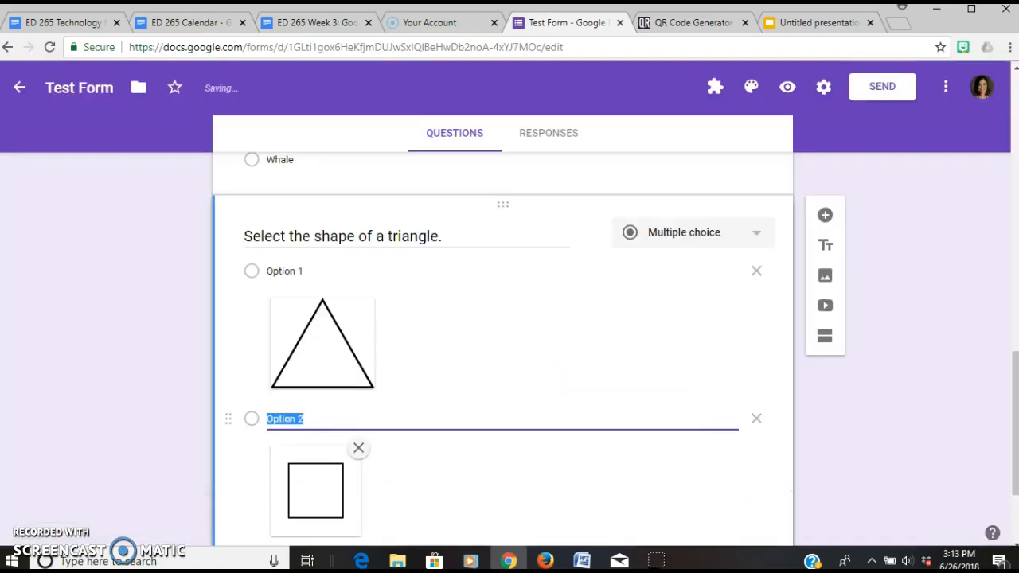
pyautogui.scroll(-1, 502, 342)
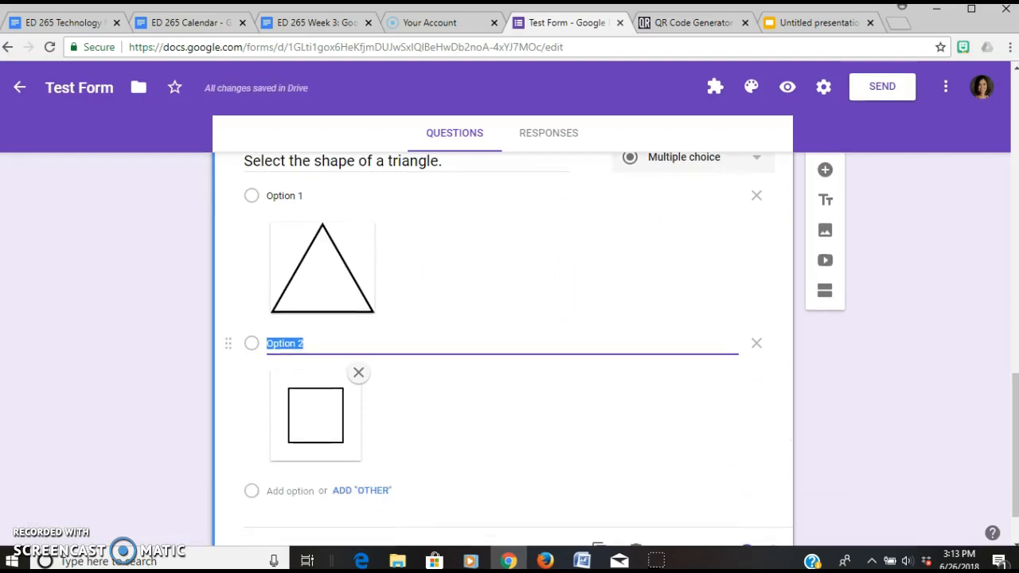
pyautogui.scroll(-1, 502, 342)
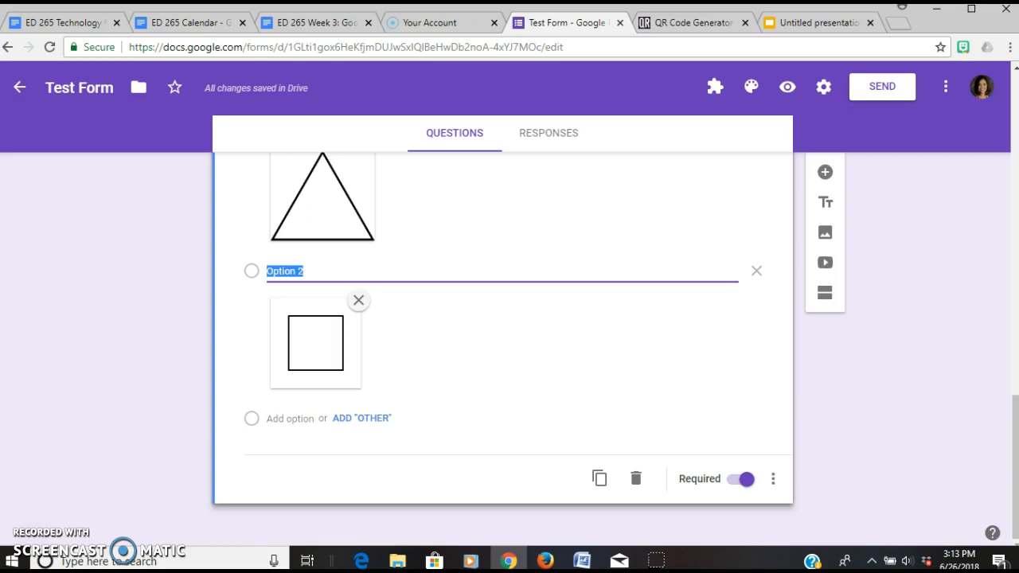
# Step: Copy the full, unshortened link for sending Test Form to respondents
pyautogui.scroll(9, 503, 350)
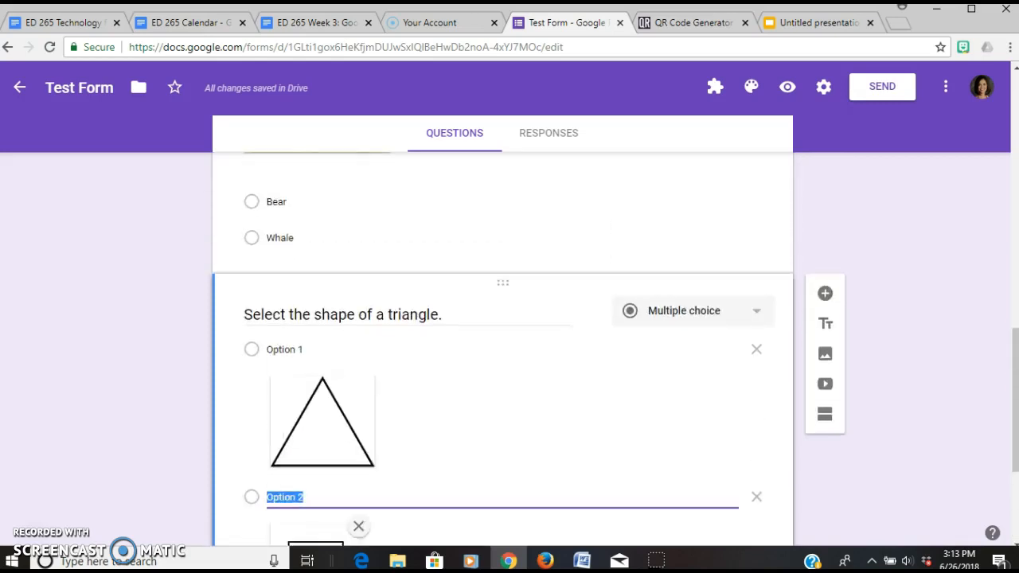
pyautogui.scroll(6, 503, 350)
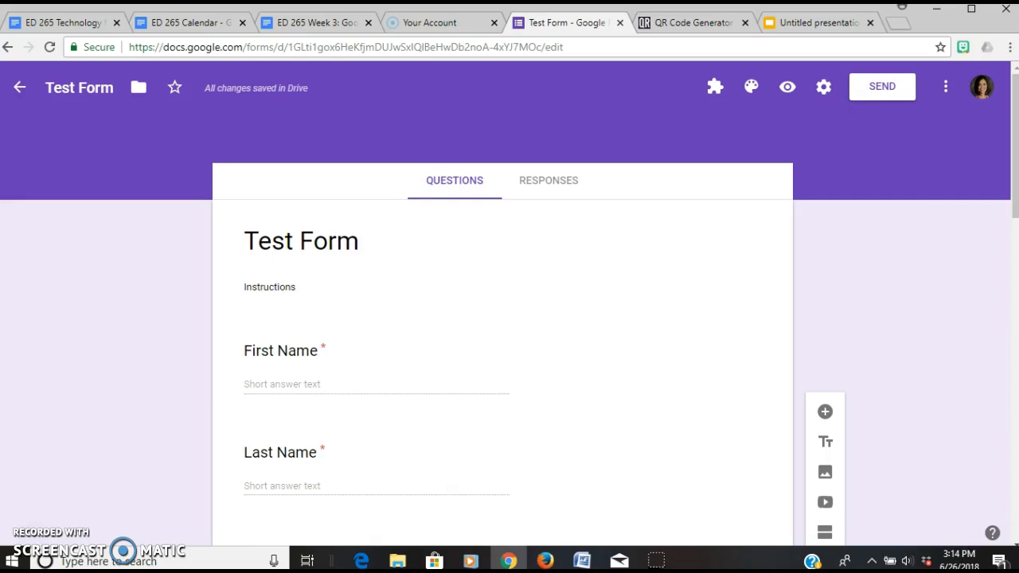
pyautogui.click(882, 86)
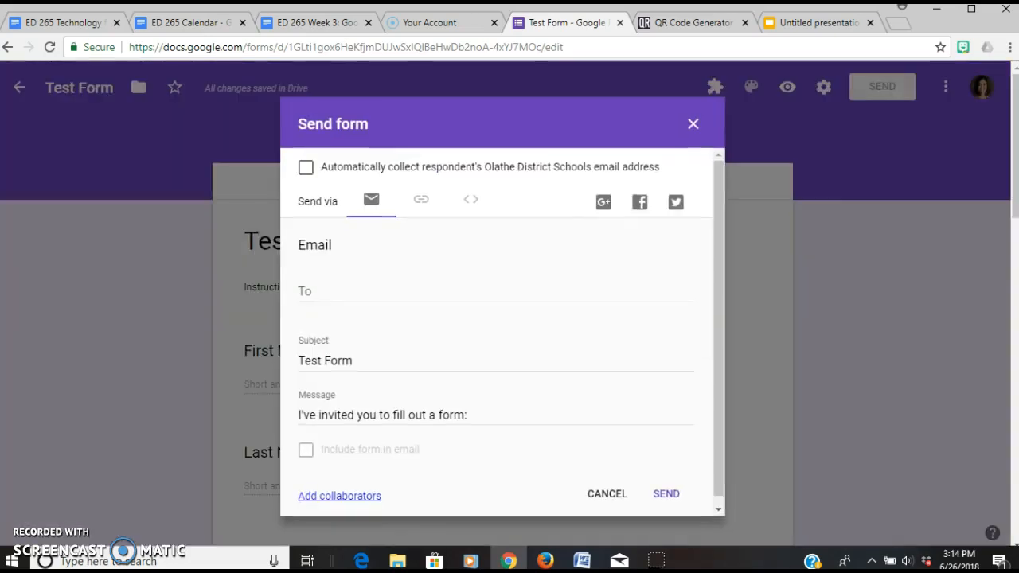
pyautogui.click(421, 200)
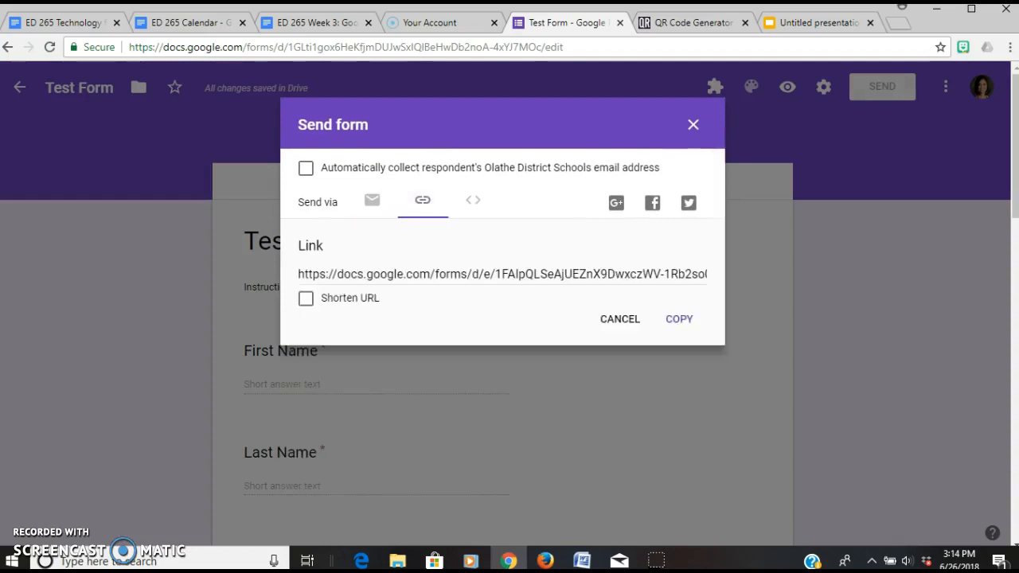
pyautogui.click(574, 274)
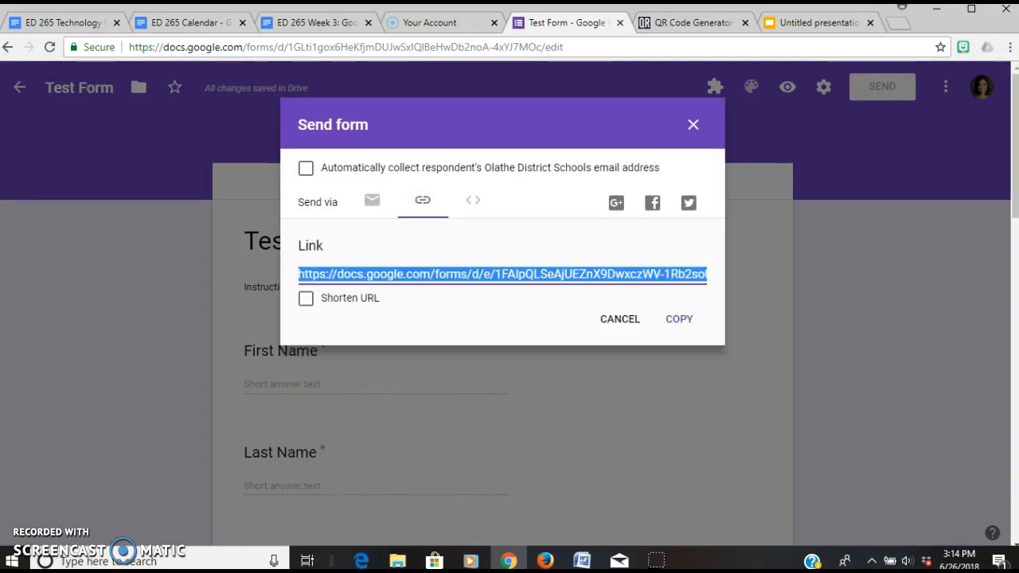
pyautogui.click(679, 318)
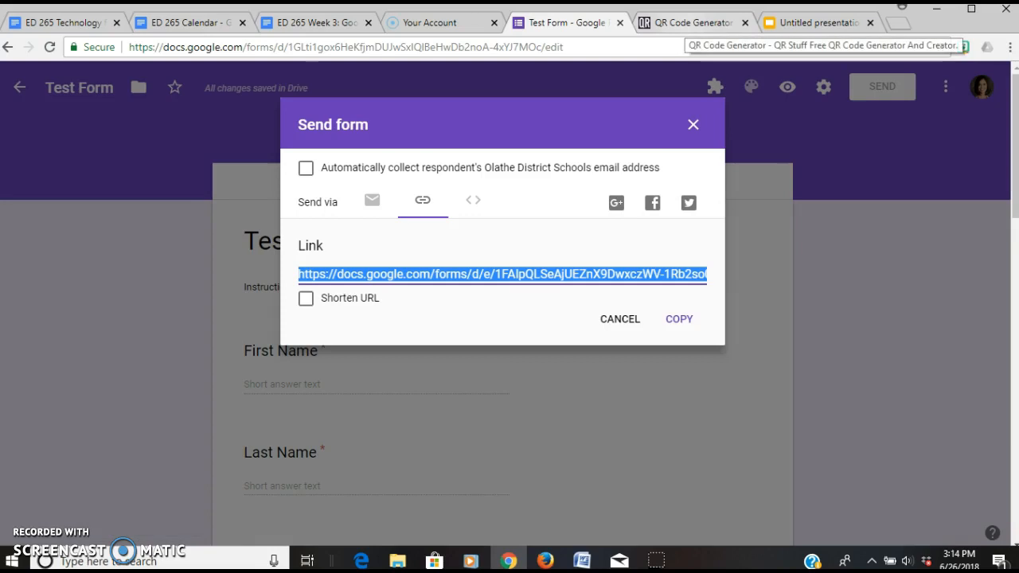
# Step: Switch to the QR Stuff website, enter the copied form link as the Website URL, and copy the QR code preview image
pyautogui.click(691, 22)
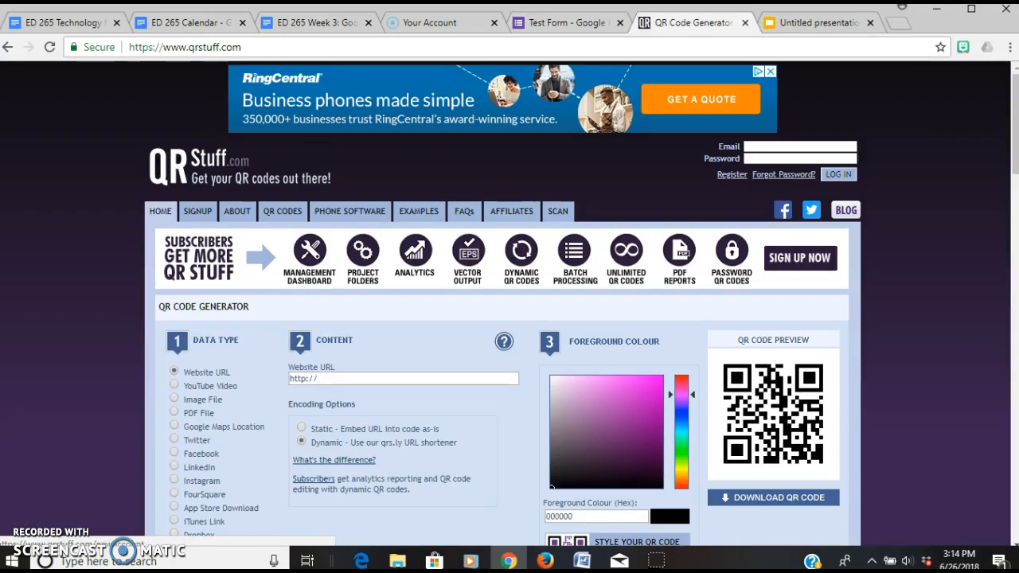
pyautogui.scroll(-1, 573, 255)
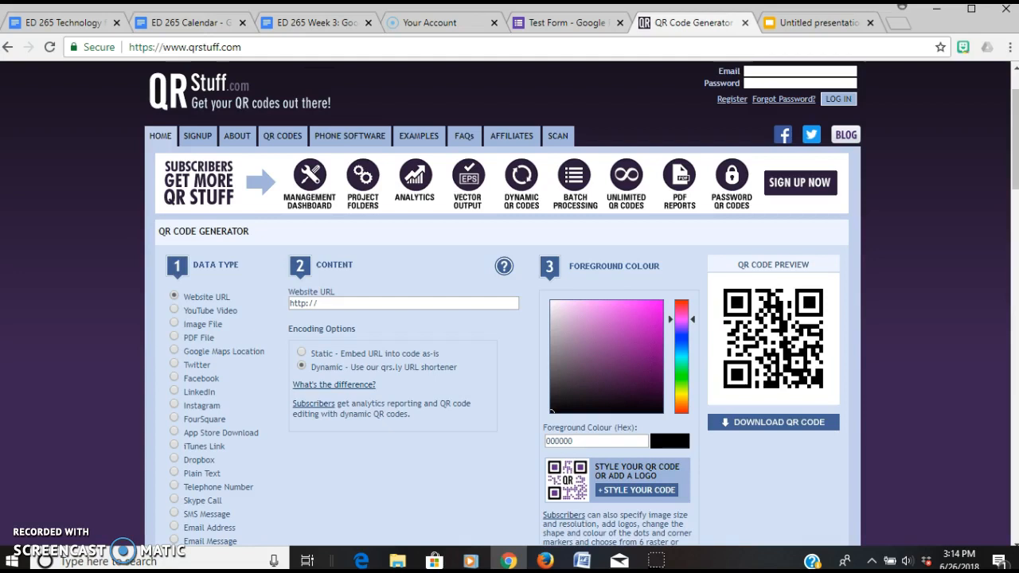
pyautogui.click(403, 303)
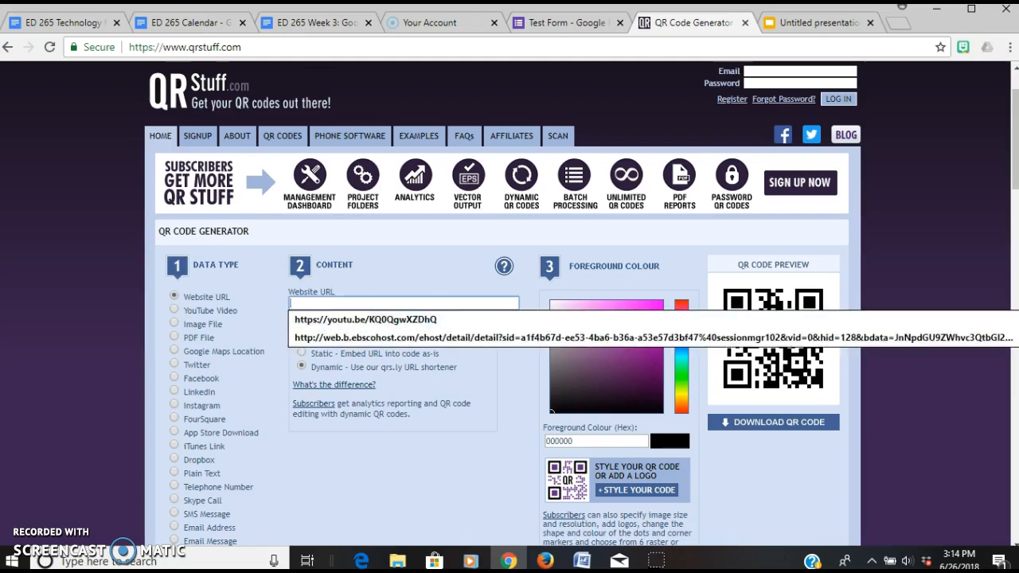
pyautogui.hotkey('ctrl', 'v')
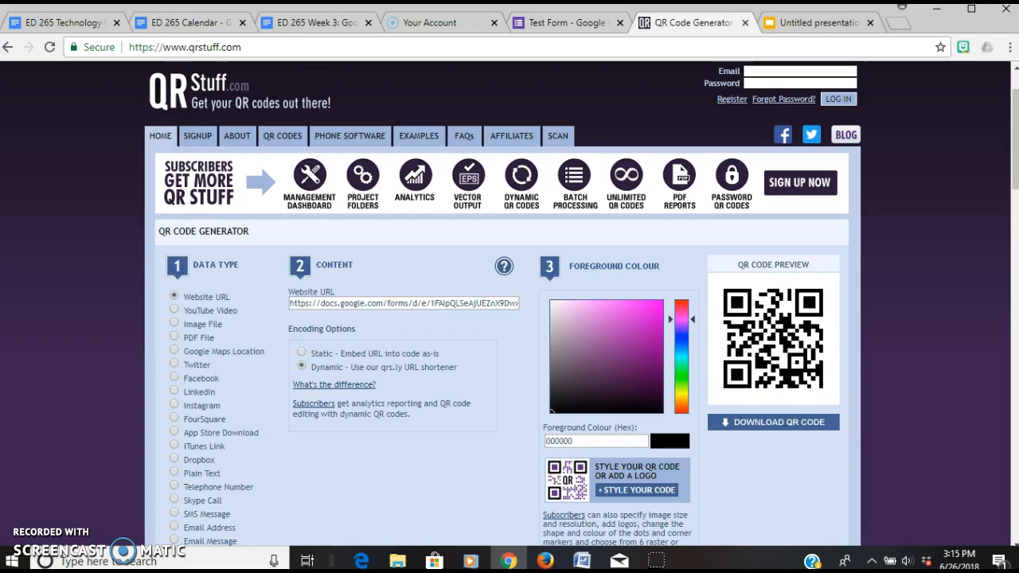
pyautogui.rightClick(764, 337)
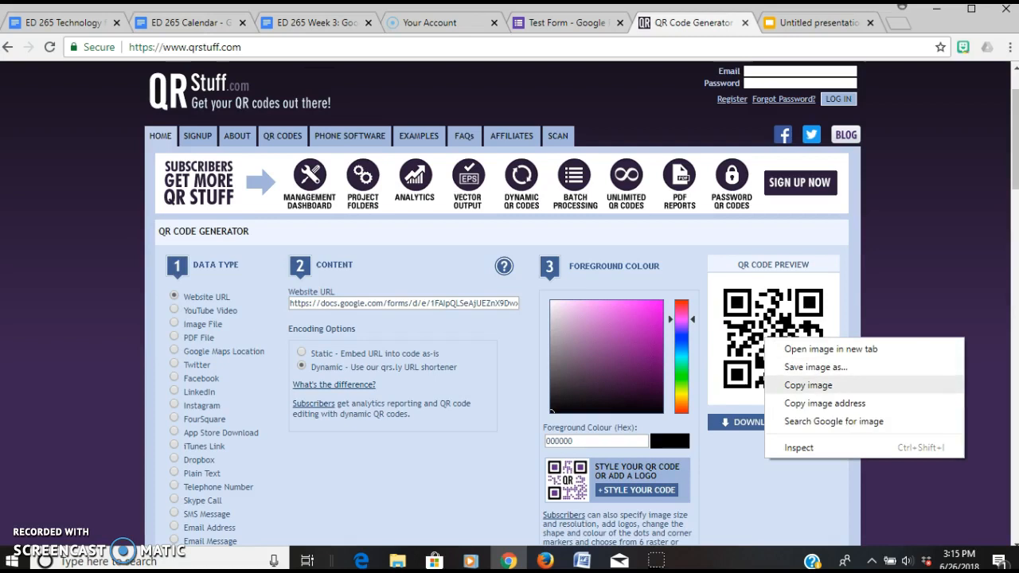
pyautogui.click(808, 385)
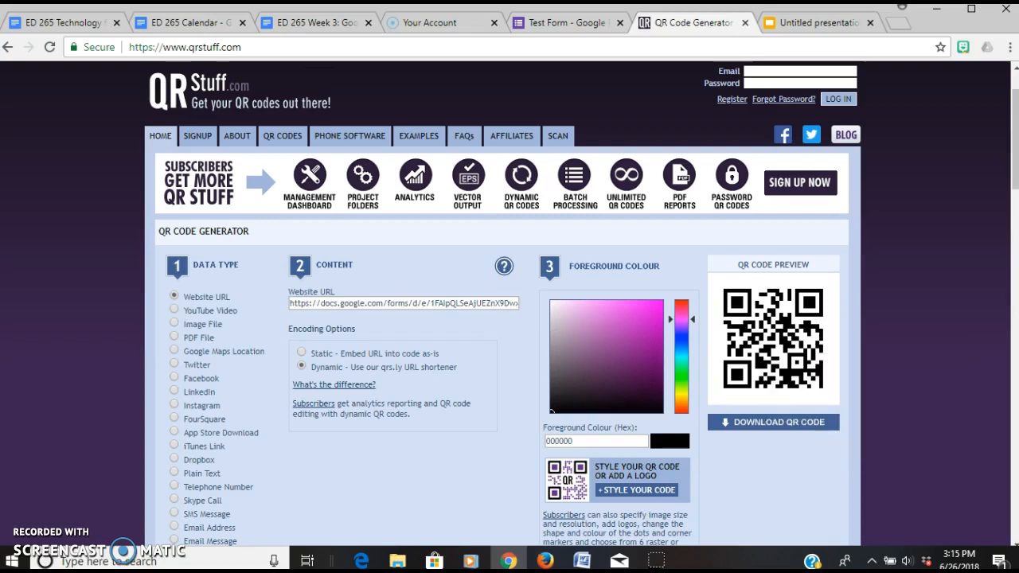
# Step: Switch to the untitled Google Slides presentation, paste the QR code onto the title slide, and enlarge it to cover the slide's middle
pyautogui.click(820, 23)
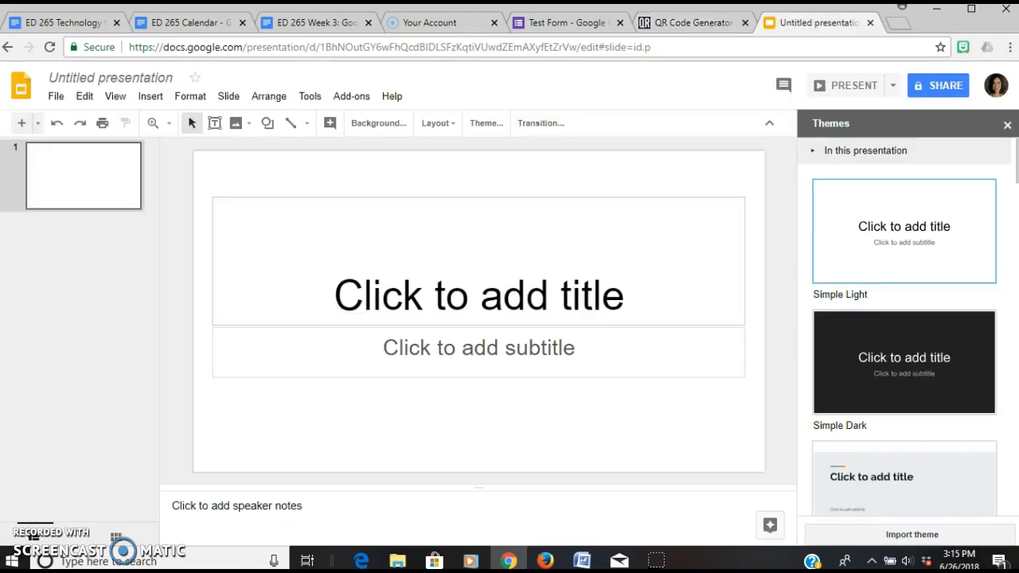
pyautogui.click(484, 243)
pyautogui.rightClick(486, 239)
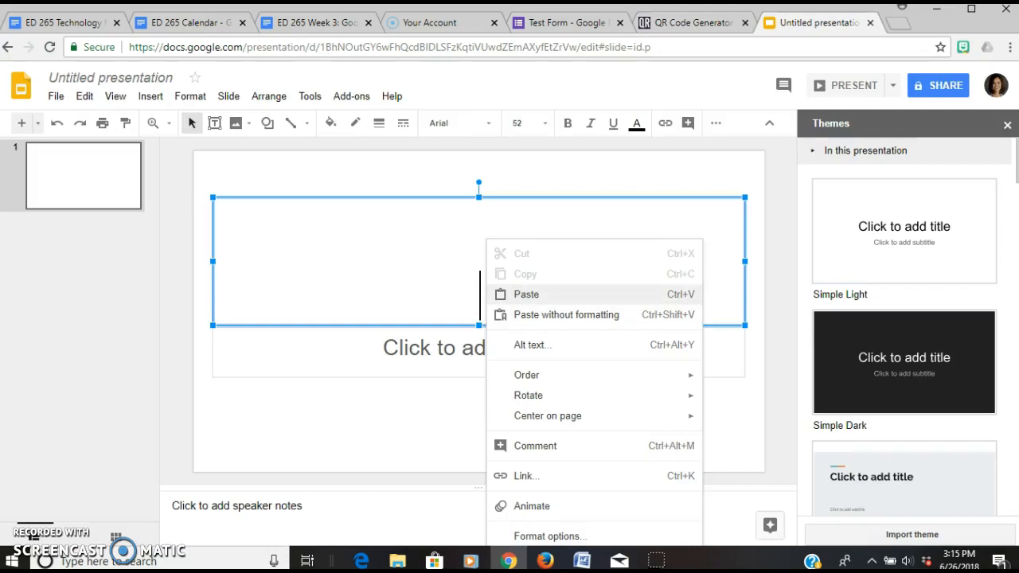
pyautogui.click(526, 295)
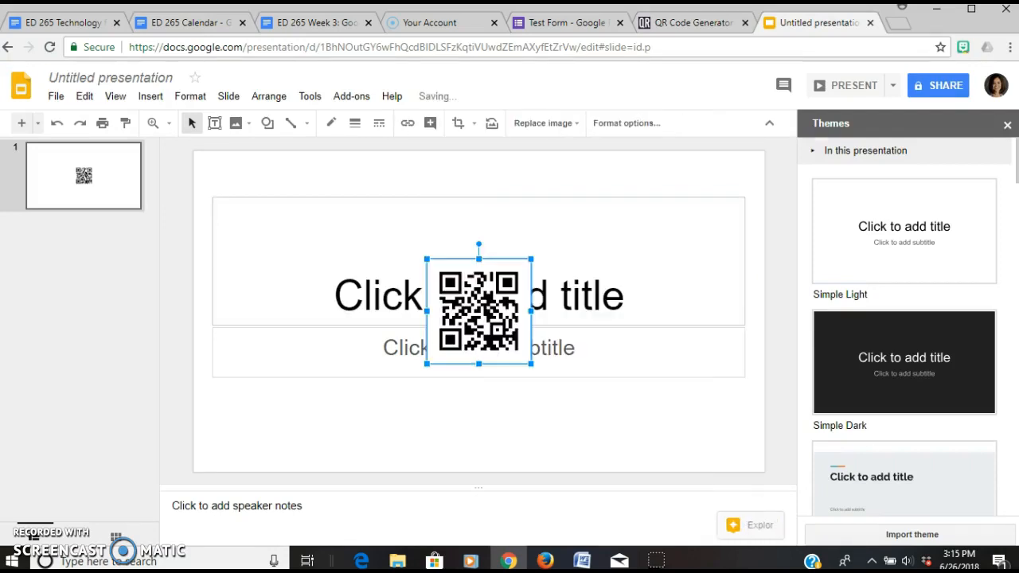
pyautogui.moveTo(538, 252); pyautogui.dragTo(609, 181)
pyautogui.moveTo(426, 363); pyautogui.dragTo(369, 420)
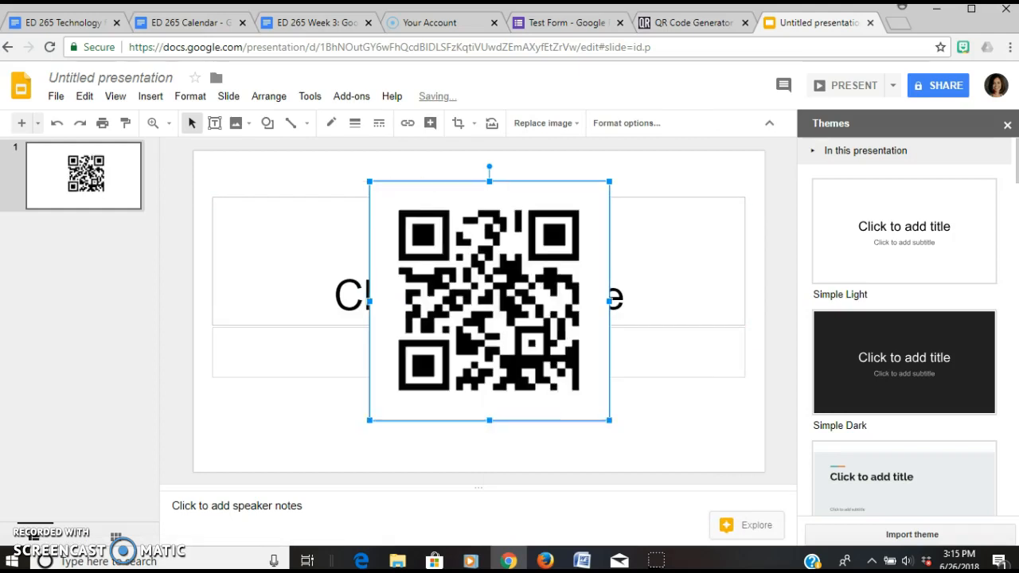
# Step: Rename the presentation as "Test Form QR"
pyautogui.click(97, 78)
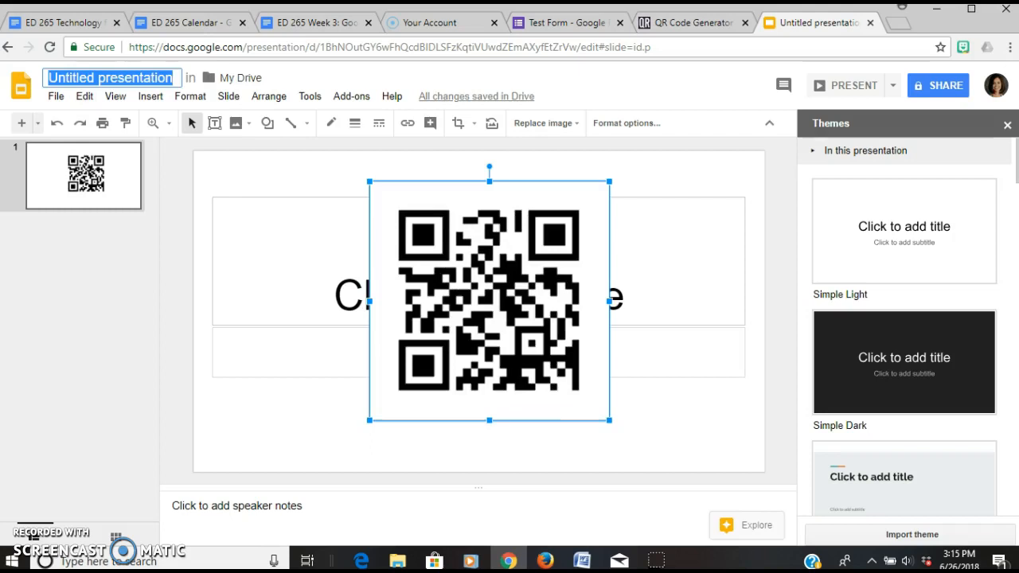
pyautogui.write('Test Form QR')
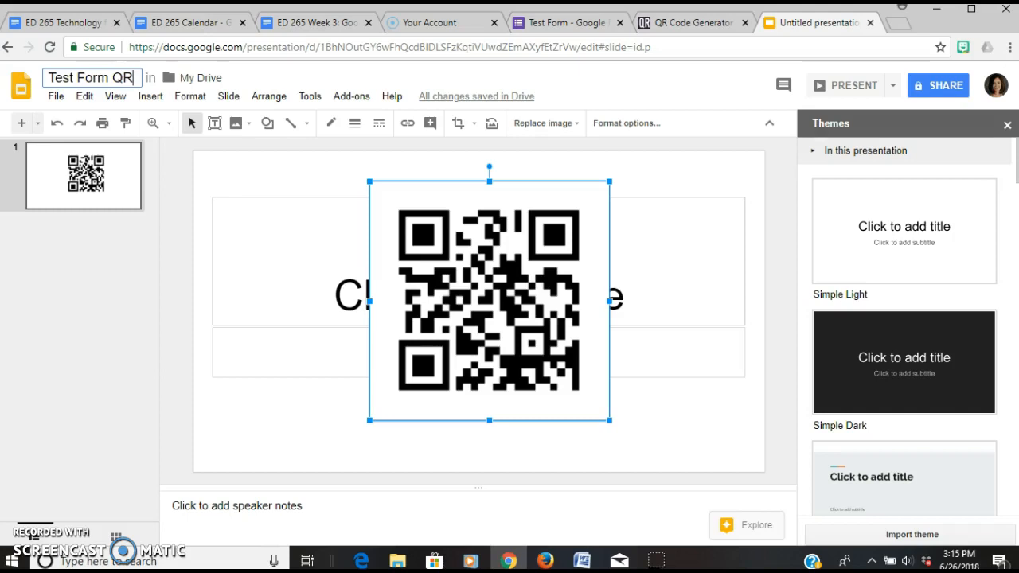
pyautogui.press('Return')
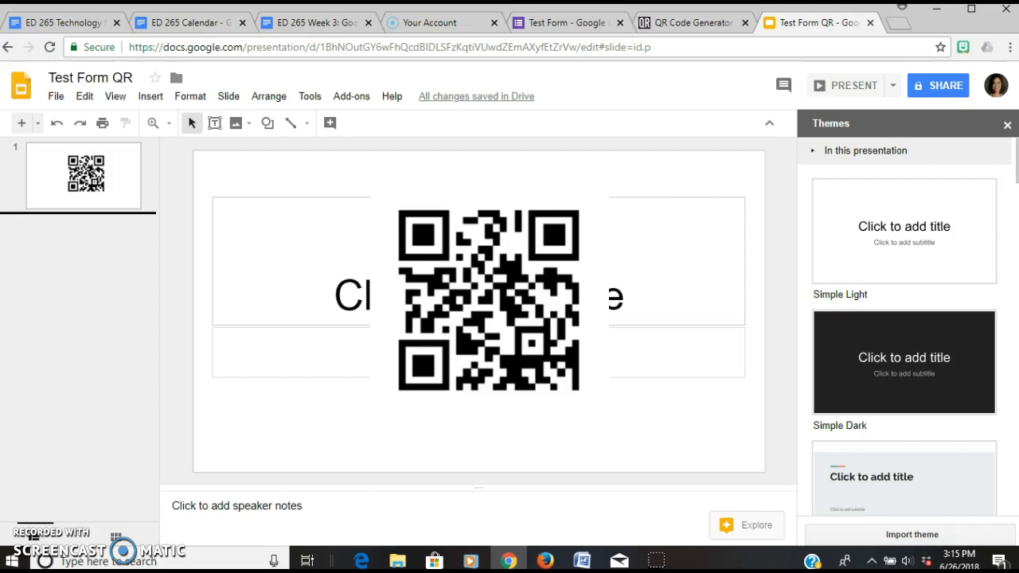
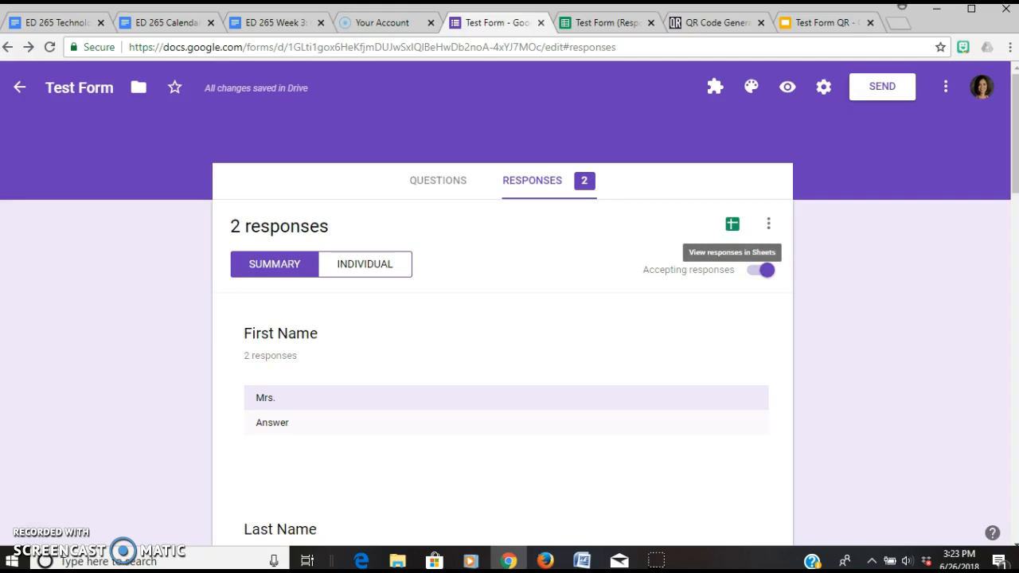
# Step: Open Test Form's responses in Google Sheets, close the duplicate spreadsheet tab, and select the first submission's First Name cell
pyautogui.click(732, 224)
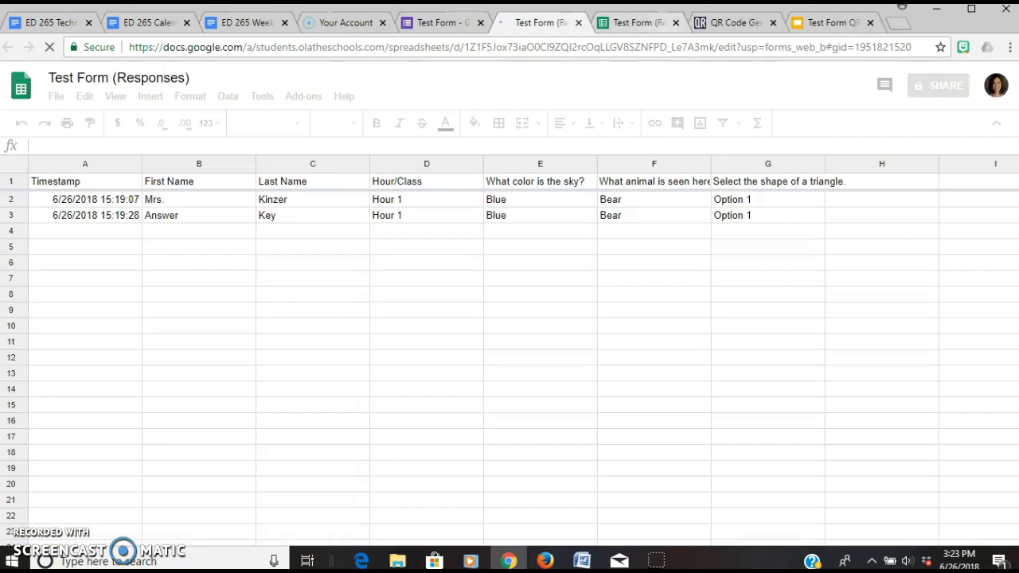
pyautogui.click(675, 22)
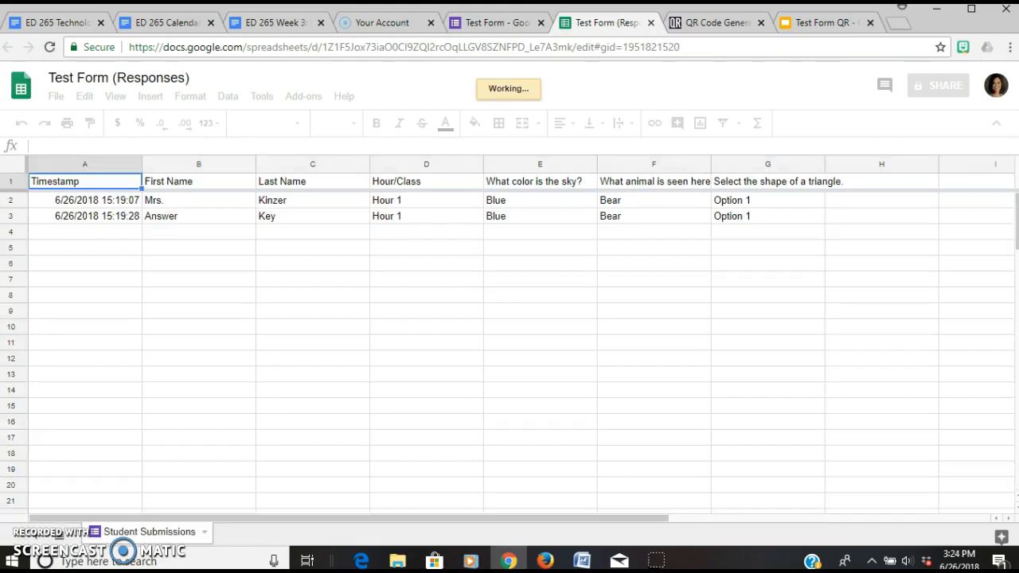
pyautogui.click(198, 200)
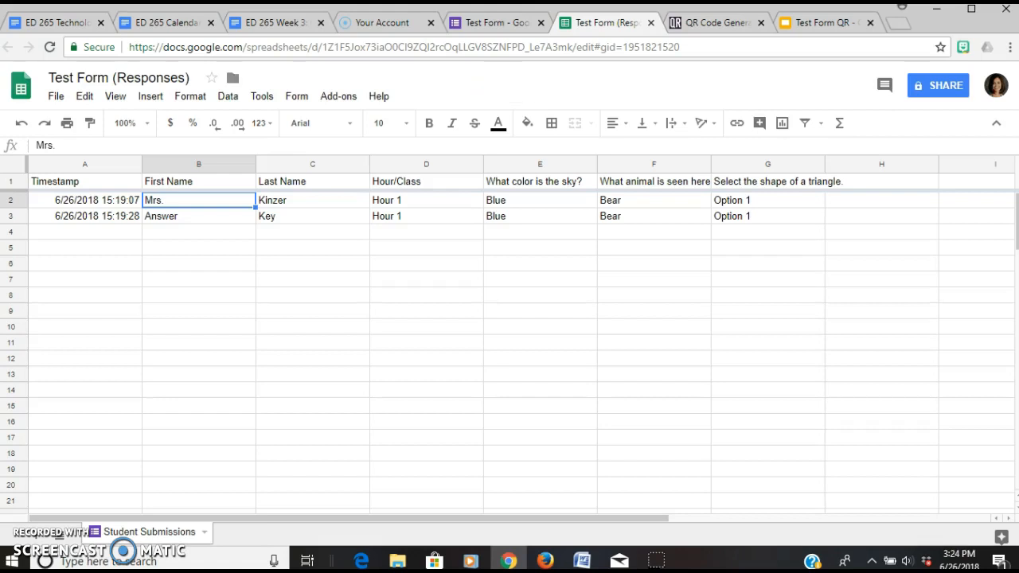
# Step: Start Flubaroo's Grade Assignment on the student submissions and review the grading option and points of each question
pyautogui.click(85, 181)
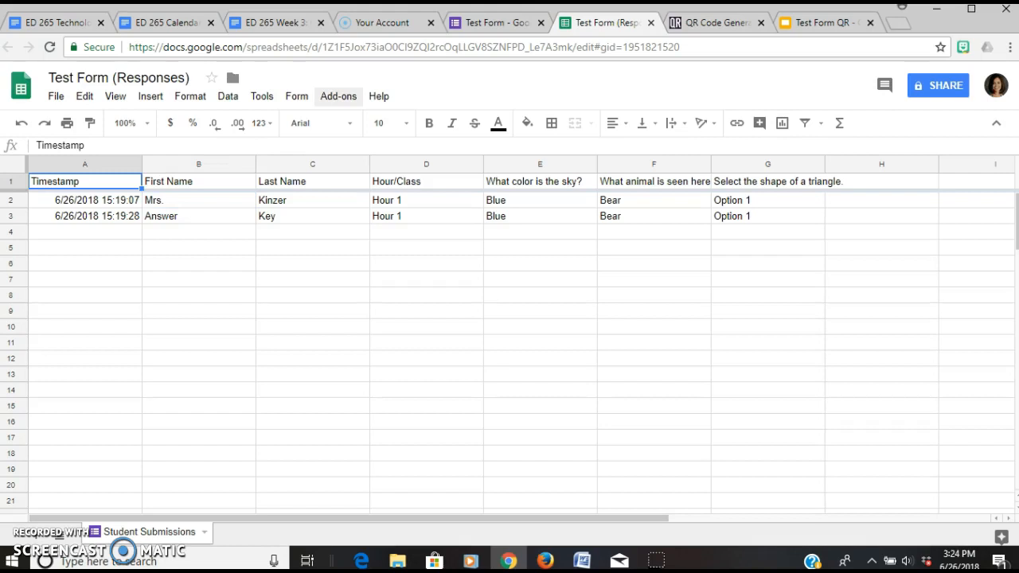
pyautogui.click(339, 95)
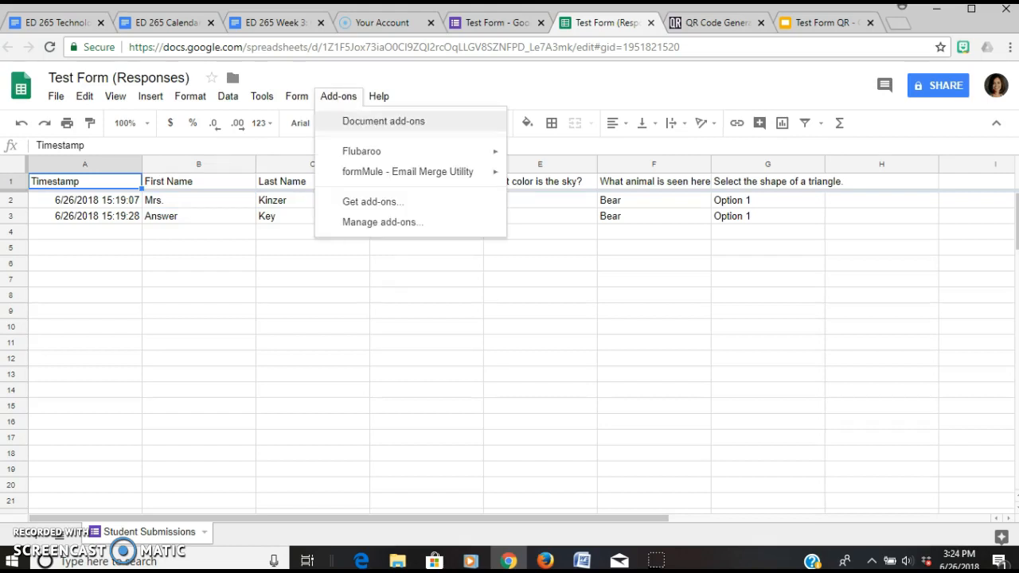
pyautogui.moveTo(361, 151)
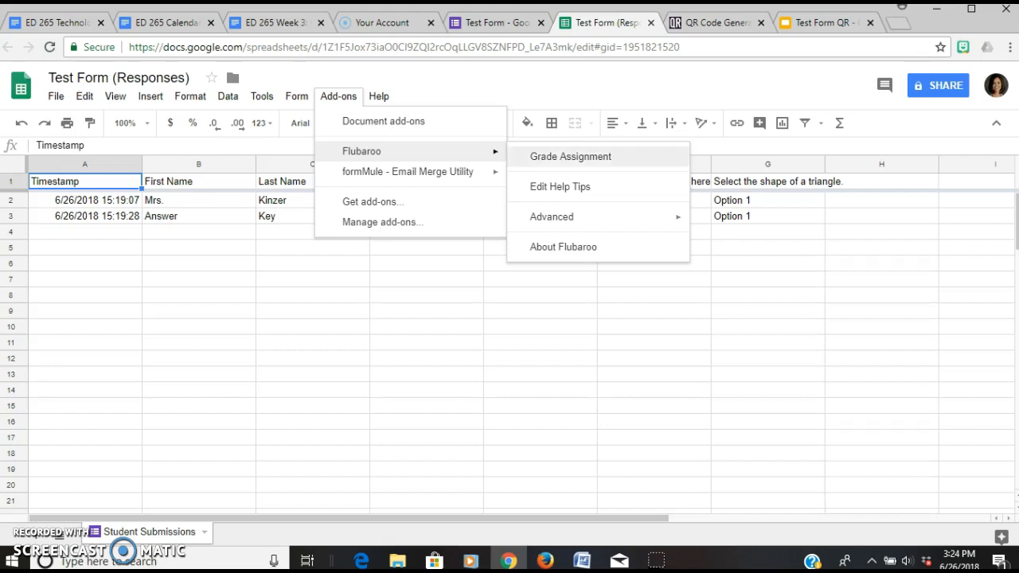
pyautogui.click(570, 156)
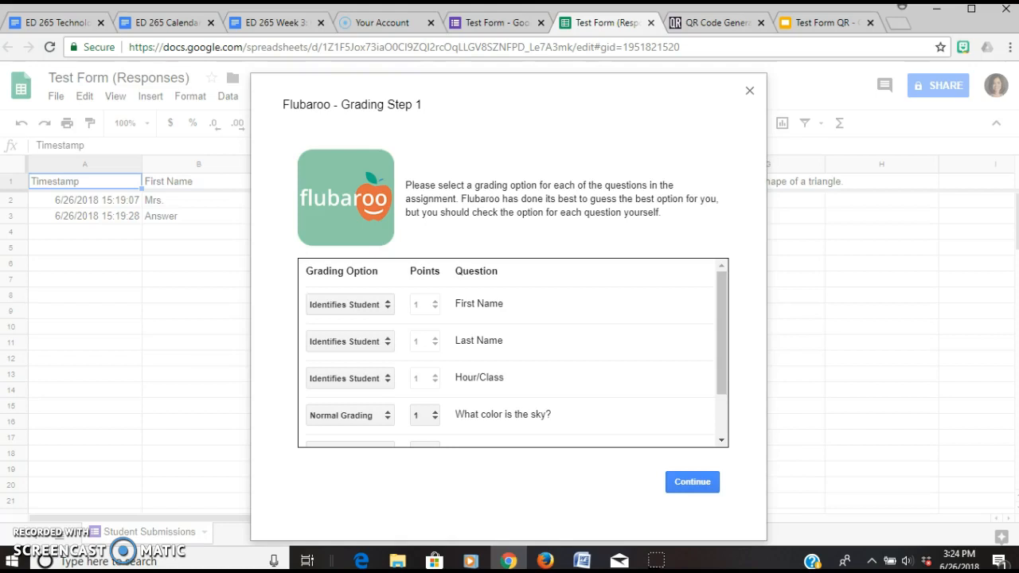
pyautogui.scroll(-2, 513, 352)
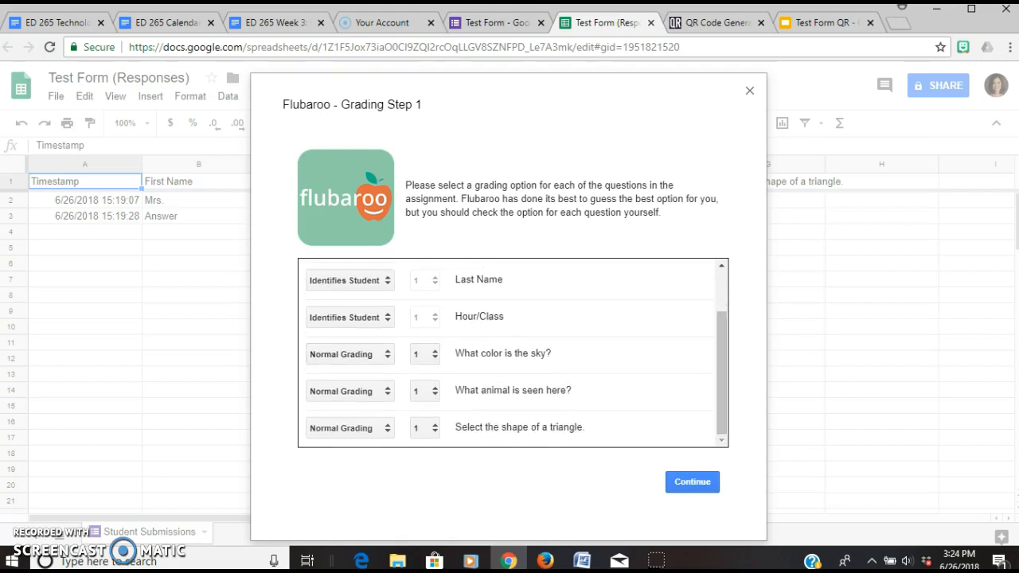
pyautogui.scroll(2, 512, 352)
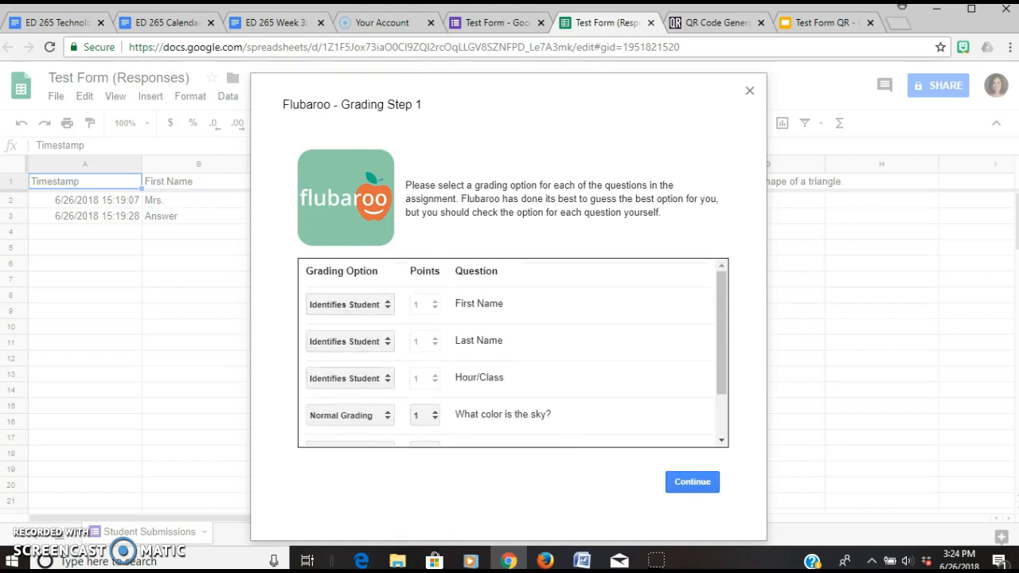
# Step: Try Normal Grading for the Hour/Class question, and set it back to Identifies Student
pyautogui.click(351, 378)
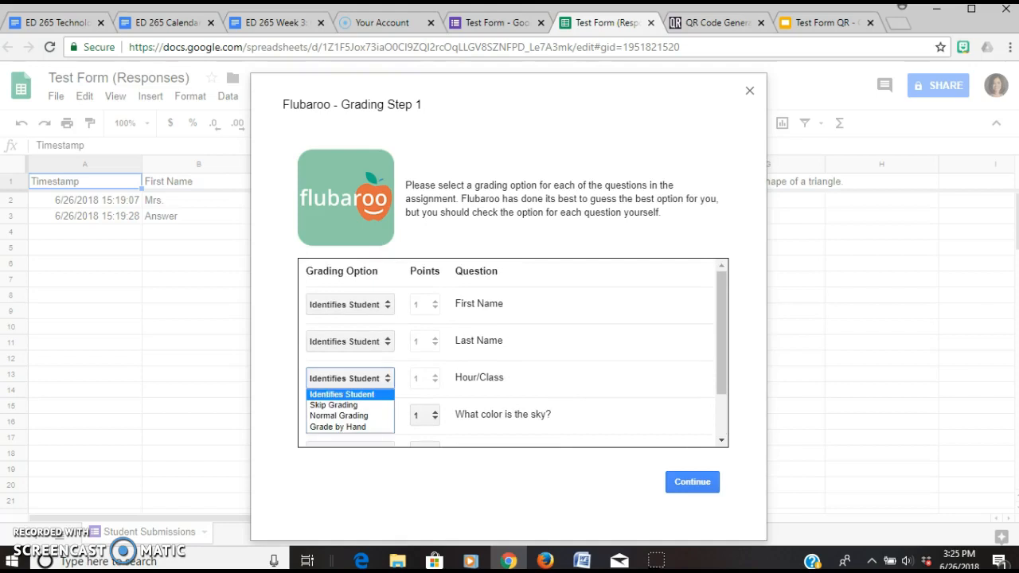
pyautogui.click(338, 415)
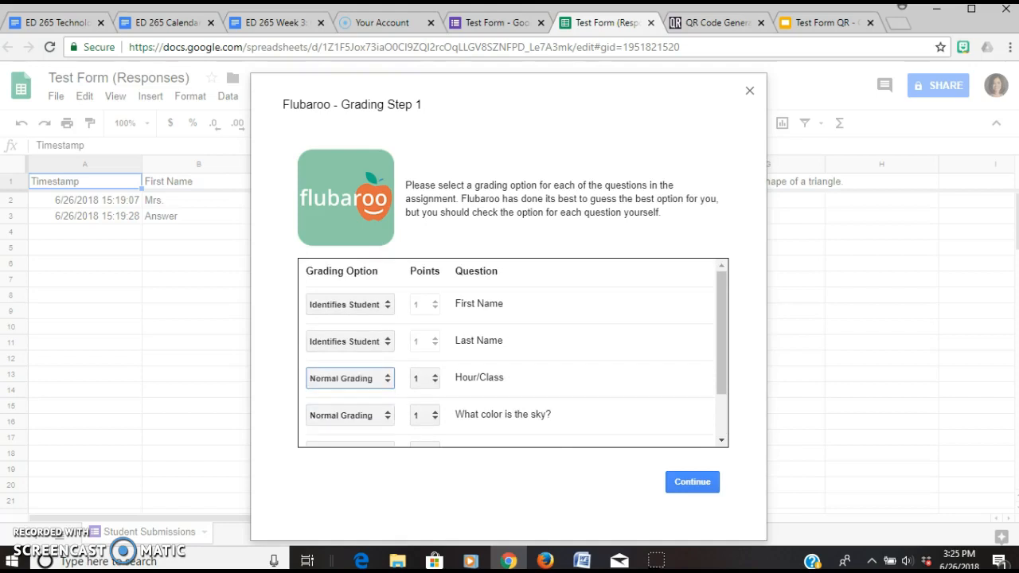
pyautogui.click(351, 378)
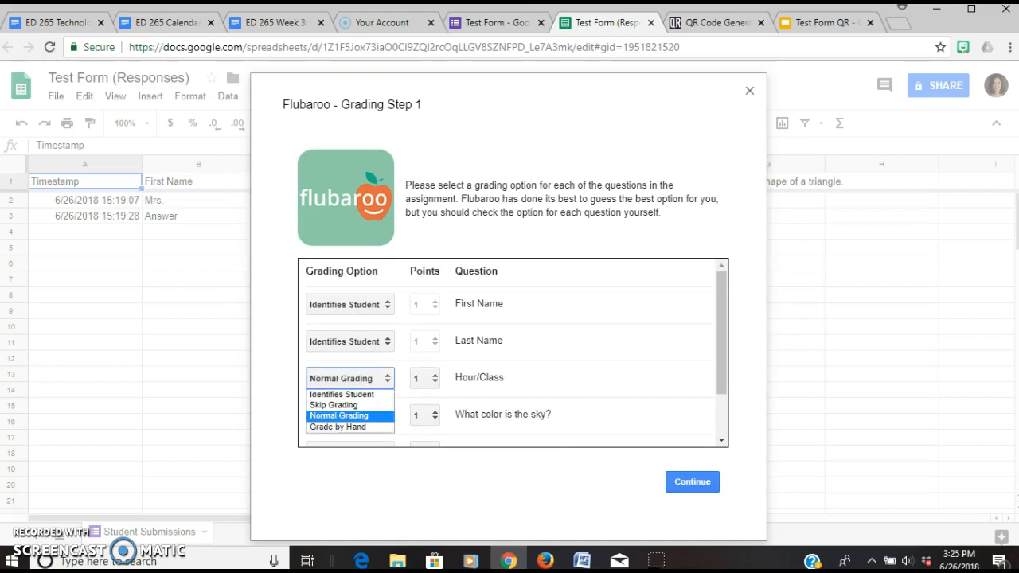
pyautogui.click(343, 394)
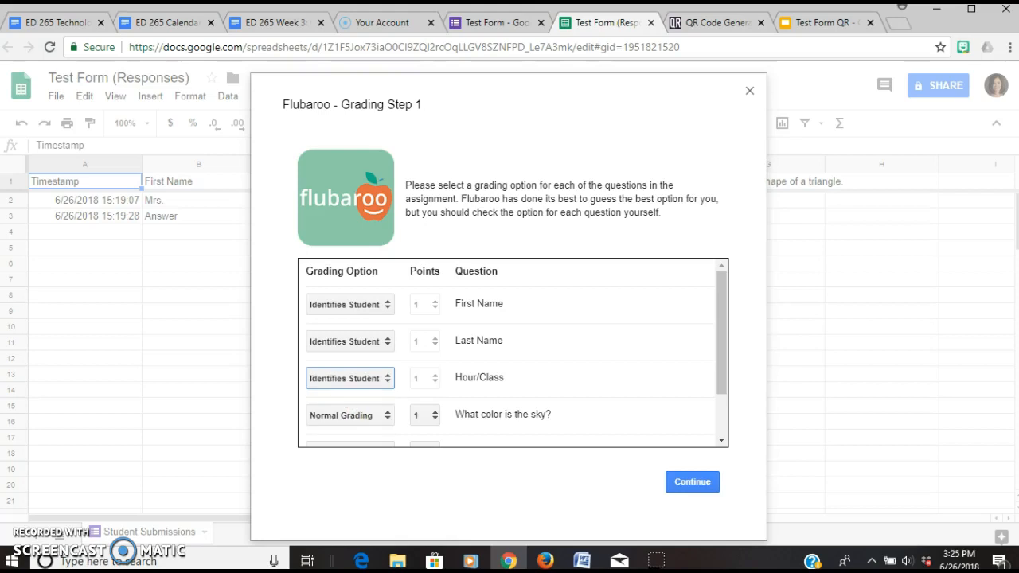
# Step: Accept the grading options, grade the assignment with the "Answer Key" submission as the answer key, and dismiss the completion message
pyautogui.scroll(-2, 513, 352)
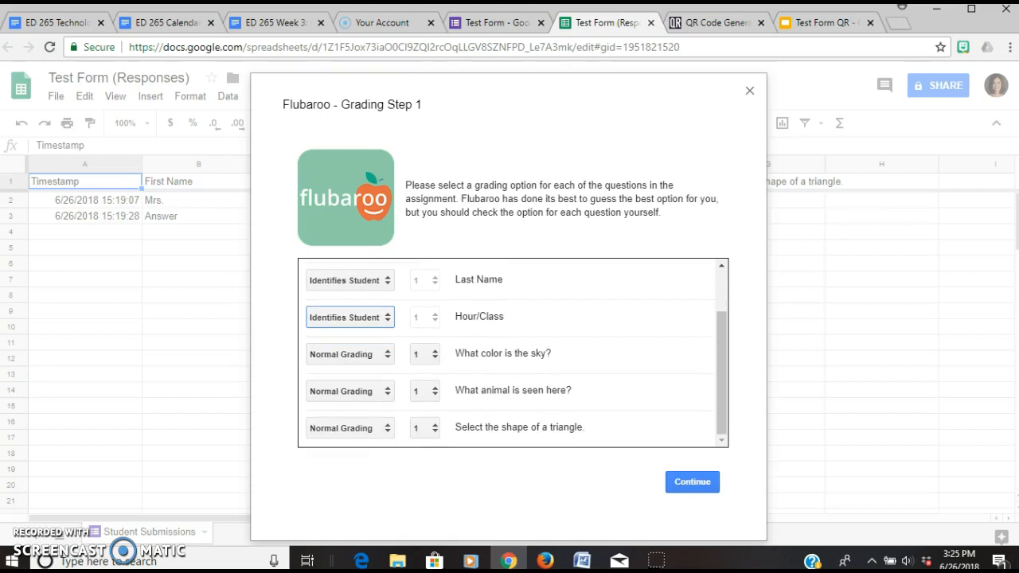
pyautogui.click(692, 481)
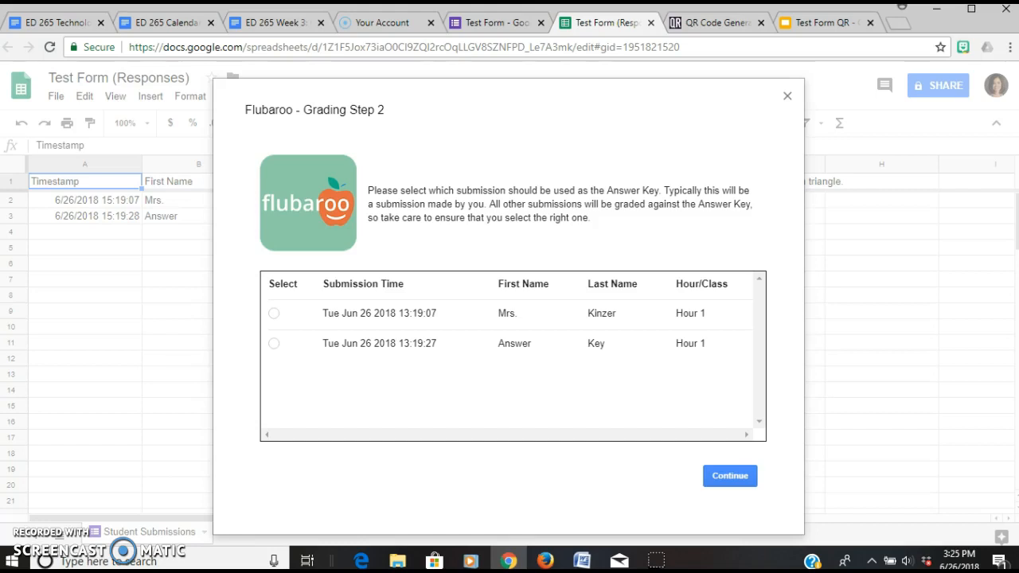
pyautogui.click(274, 343)
pyautogui.click(730, 475)
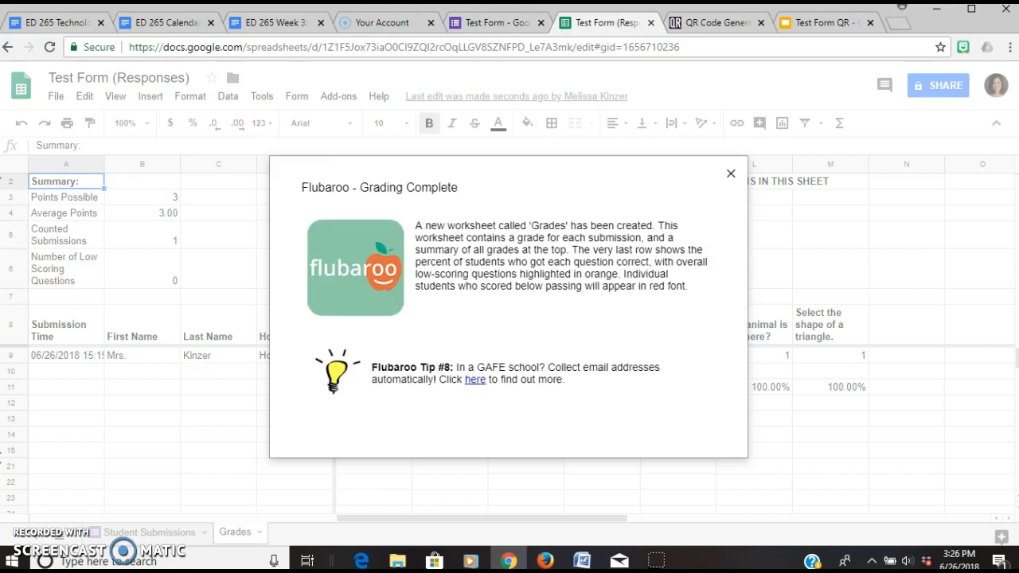
pyautogui.click(730, 172)
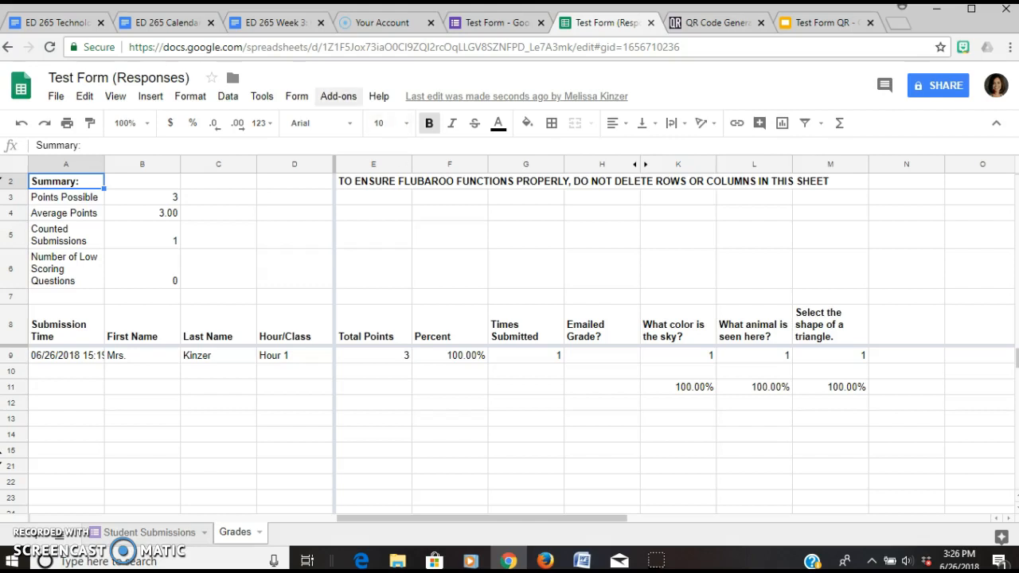
# Step: Open Flubaroo's Share Grades options, include the answer key, and close the dialog without sharing
pyautogui.click(338, 95)
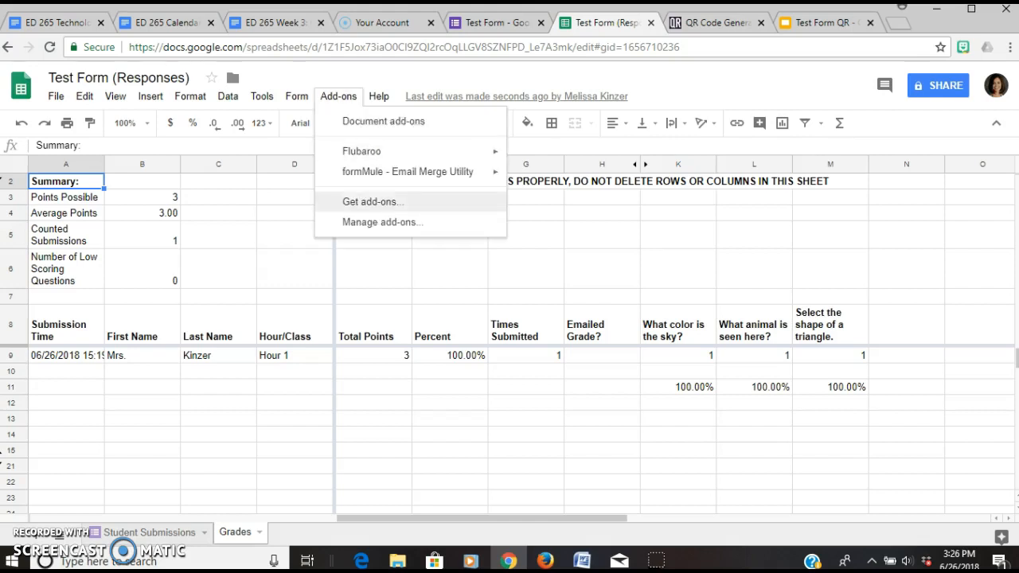
pyautogui.moveTo(374, 151)
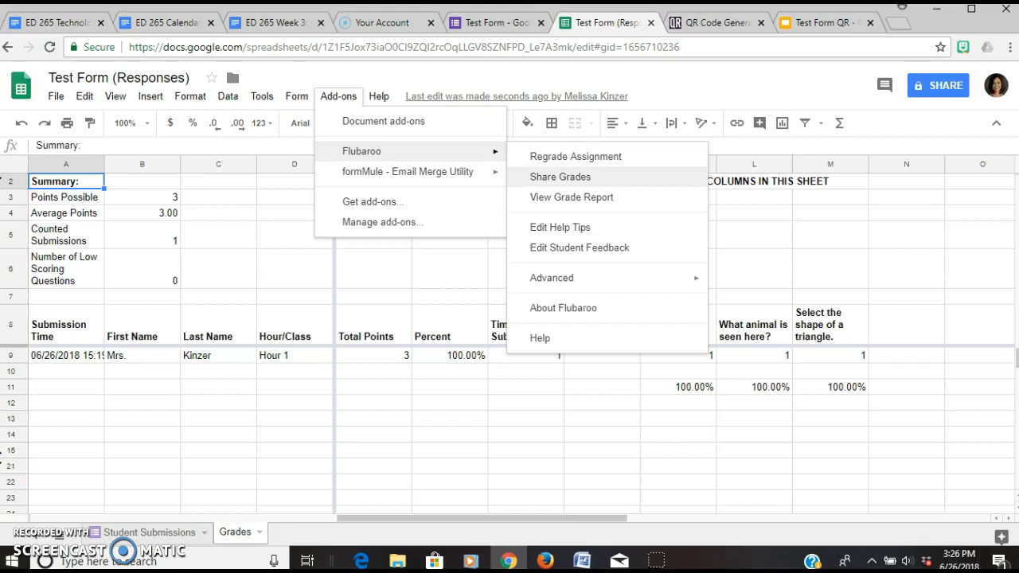
pyautogui.click(560, 177)
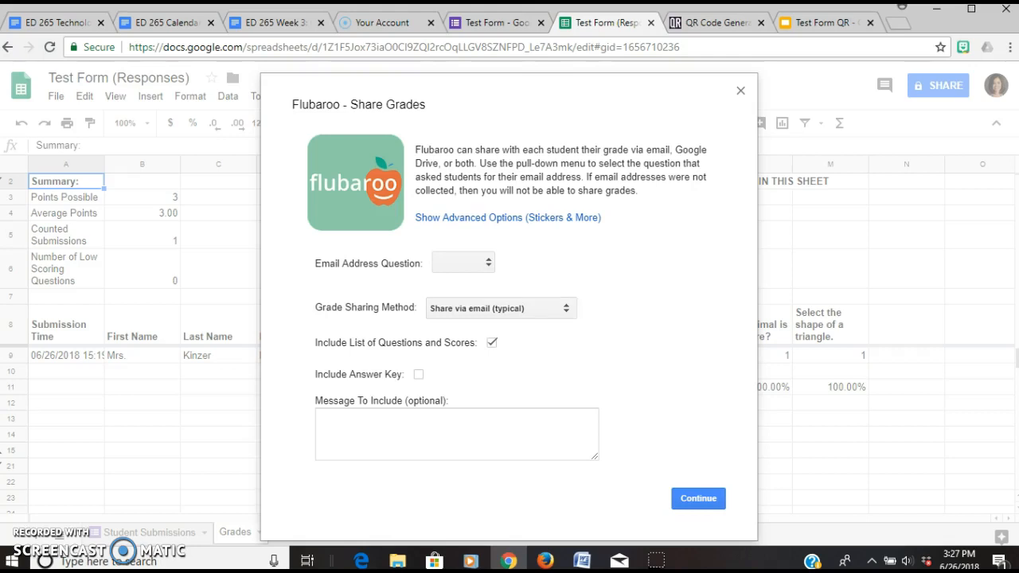
pyautogui.click(419, 374)
pyautogui.click(741, 90)
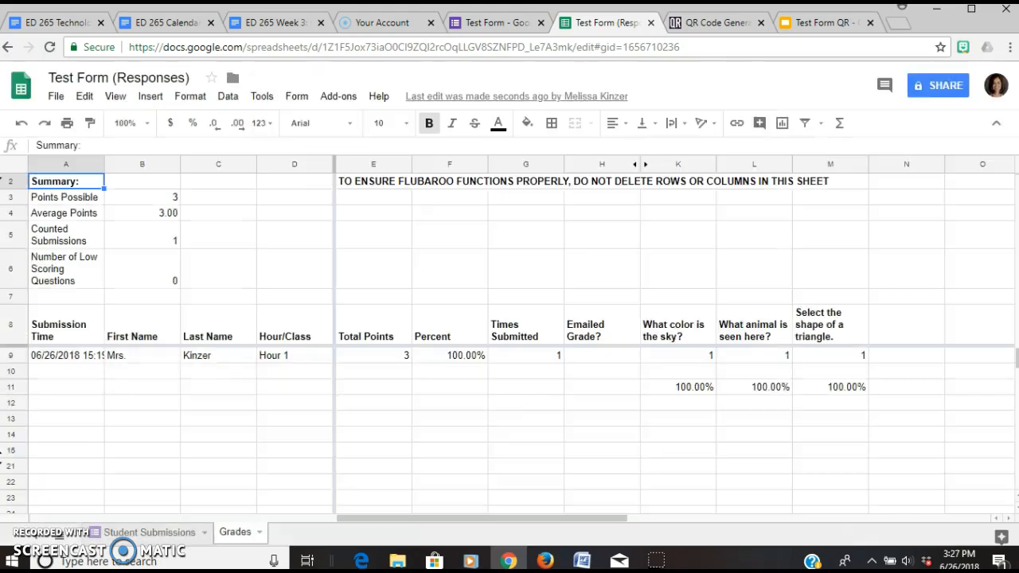